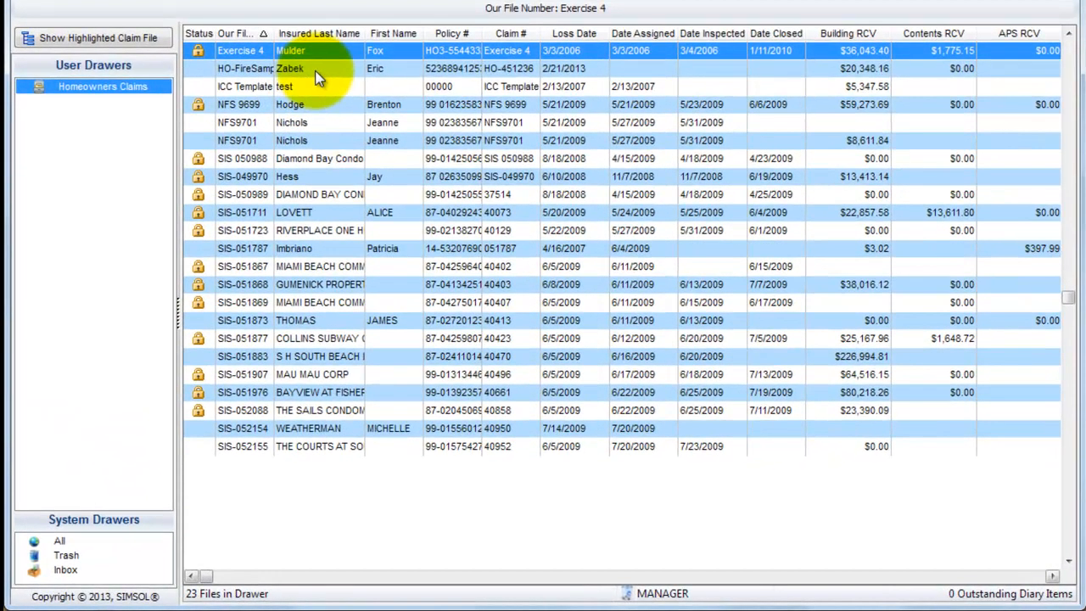
# Step: Open the HO-FireSample claim file and display its digital photos
pyautogui.doubleClick(352, 163)
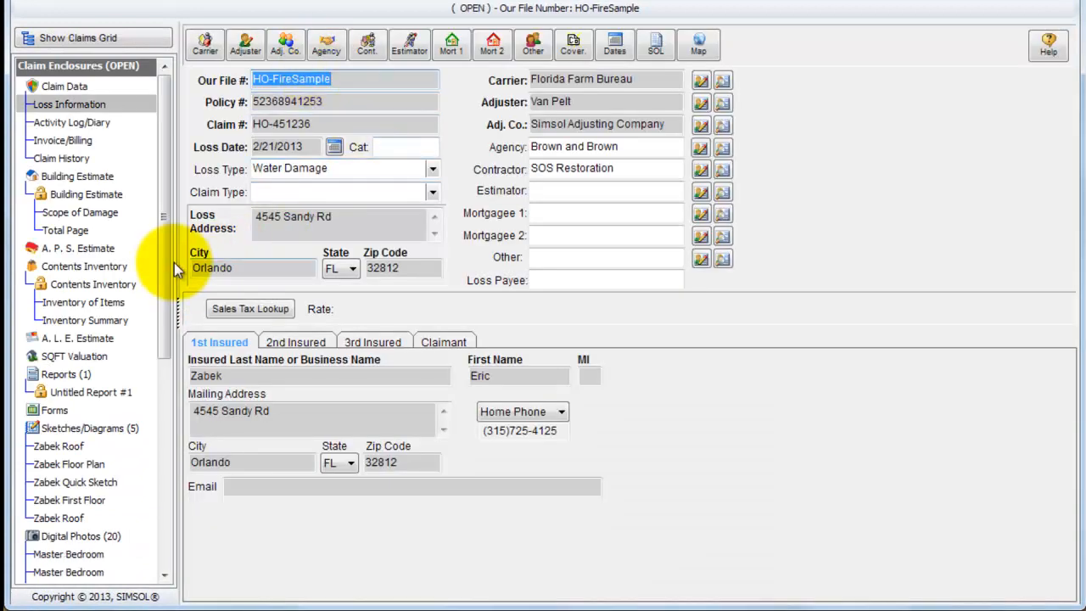
pyautogui.moveTo(167, 270); pyautogui.dragTo(161, 460)
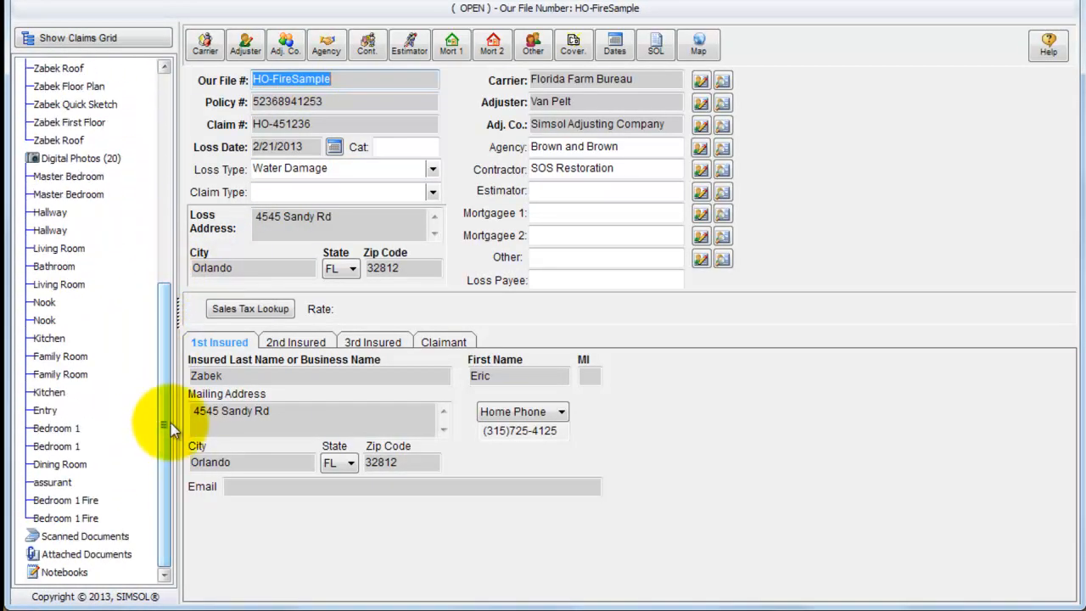
pyautogui.click(75, 161)
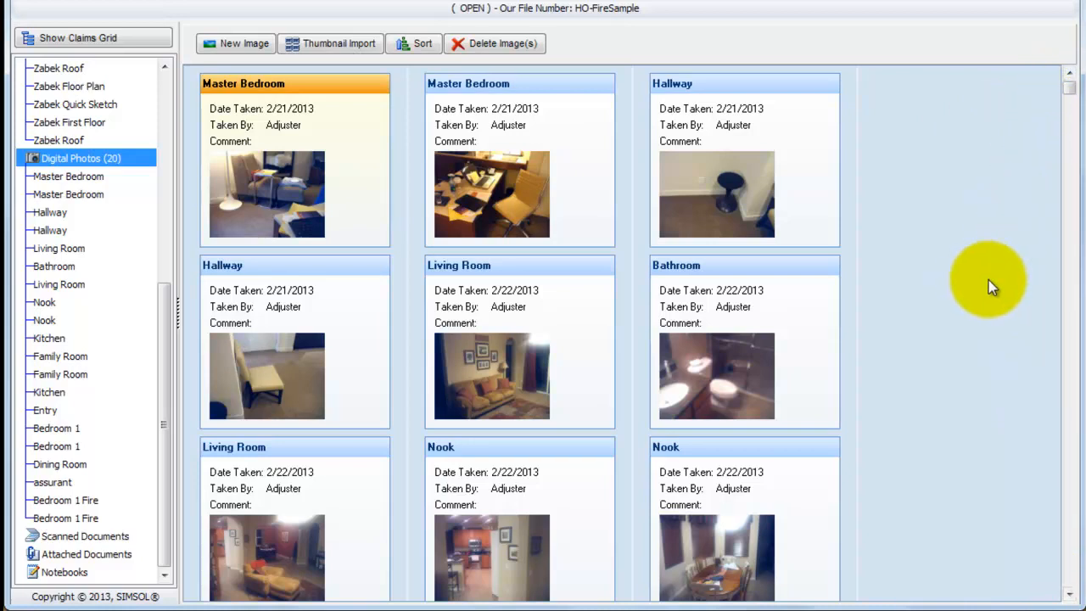
# Step: Draw a diagonal arrow annotation pointing toward the wall beside the white door in the first Nook photo and close the imager
pyautogui.click(1069, 595)
pyautogui.click(1069, 596)
pyautogui.click(1069, 596)
pyautogui.click(1070, 596)
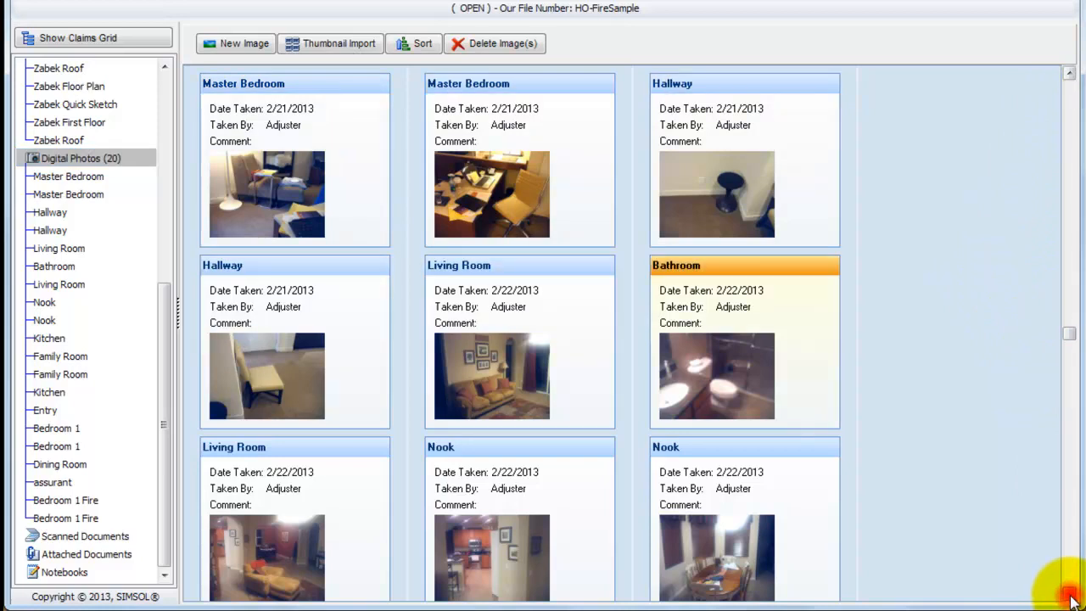
pyautogui.click(1070, 596)
pyautogui.click(1069, 596)
pyautogui.doubleClick(484, 369)
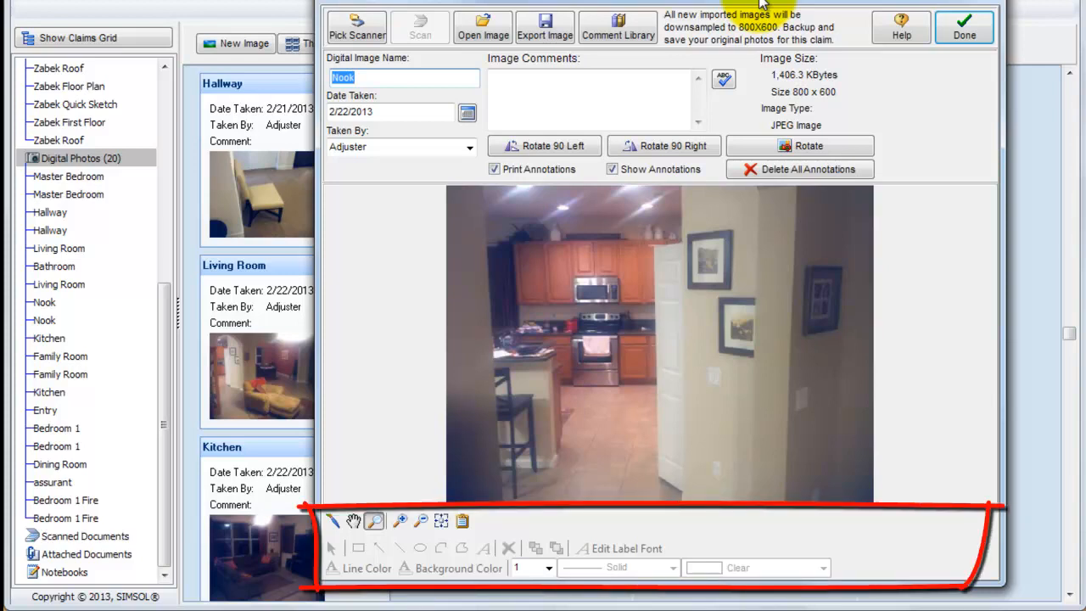
pyautogui.click(332, 522)
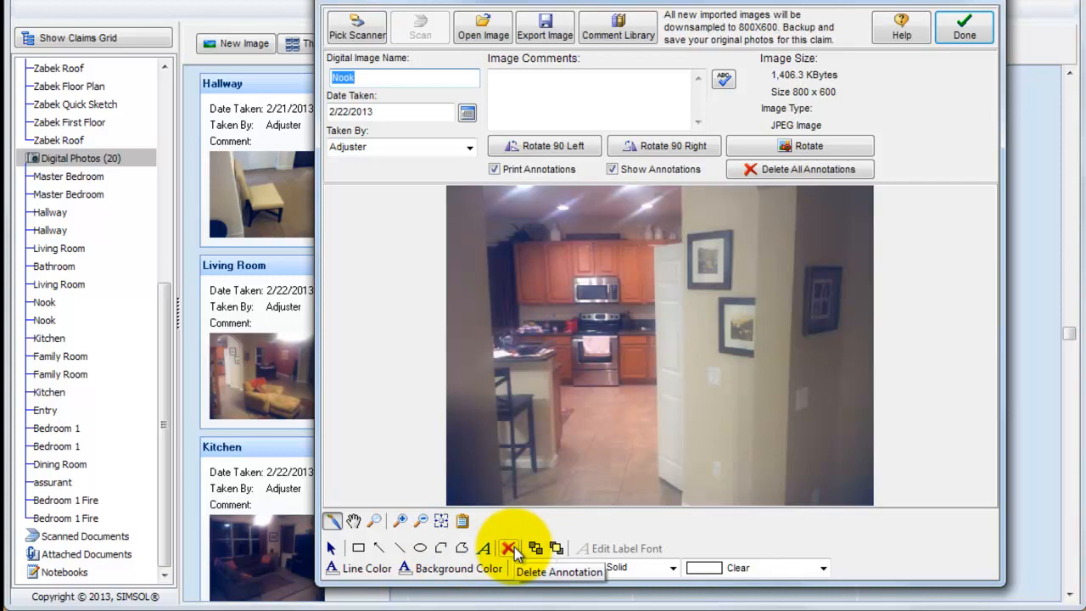
pyautogui.click(381, 549)
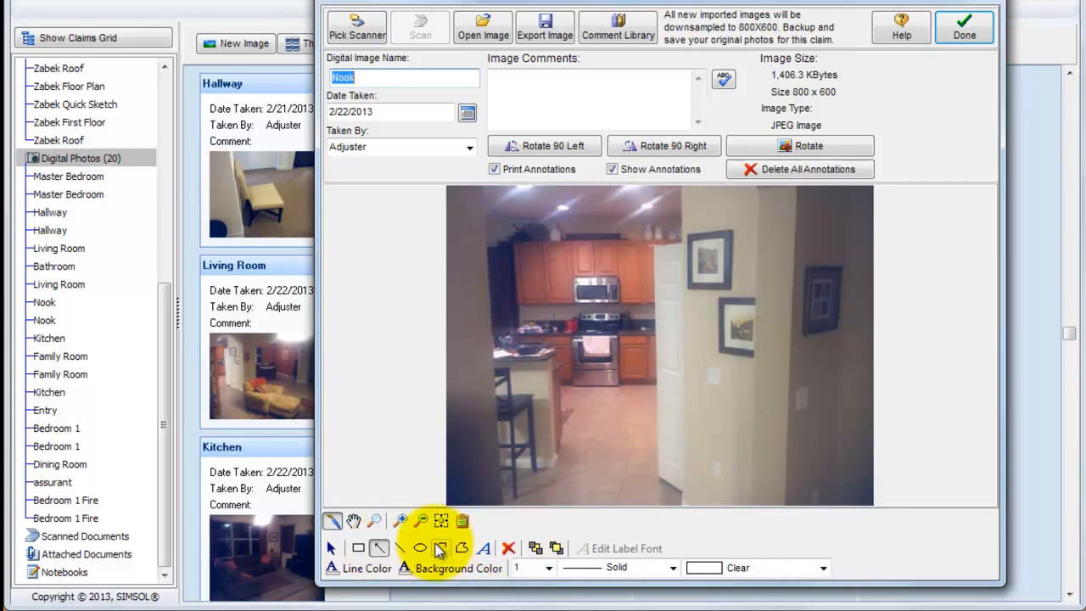
pyautogui.moveTo(644, 470)
pyautogui.mouseDown()
pyautogui.moveTo(642, 448)
pyautogui.moveTo(703, 391)
pyautogui.mouseUp()
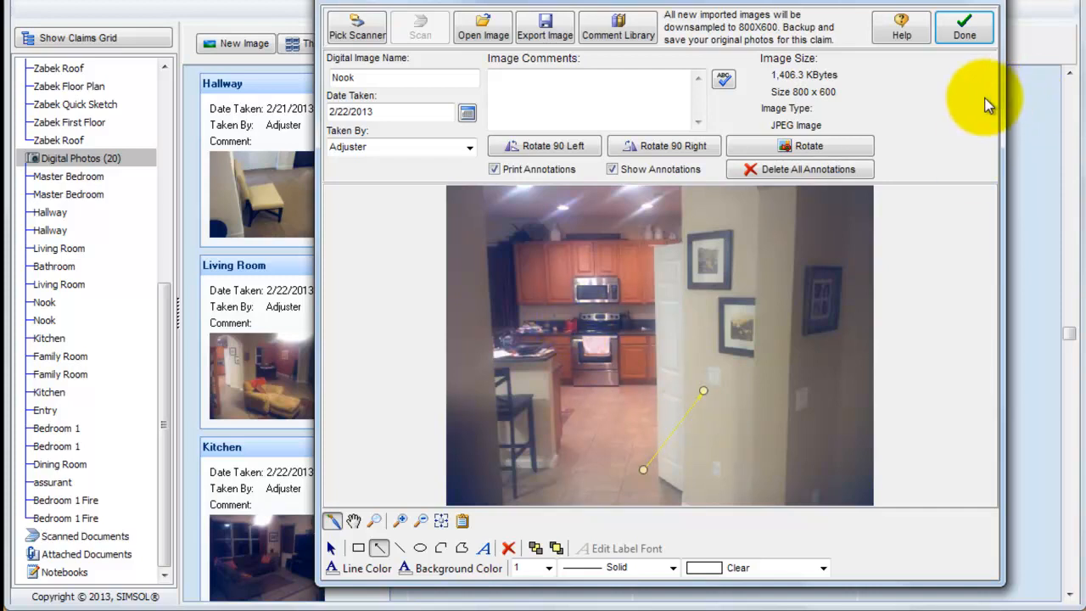
pyautogui.click(969, 35)
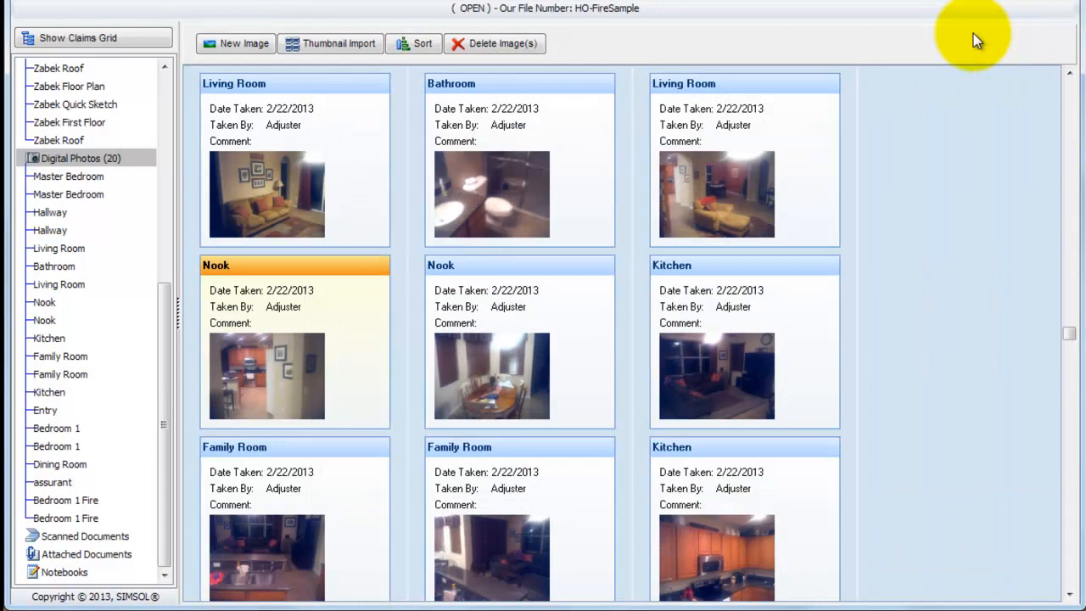
# Step: Review the arrow annotation by reopening the first Nook photo from its thumbnail and from the claim enclosures list
pyautogui.doubleClick(286, 374)
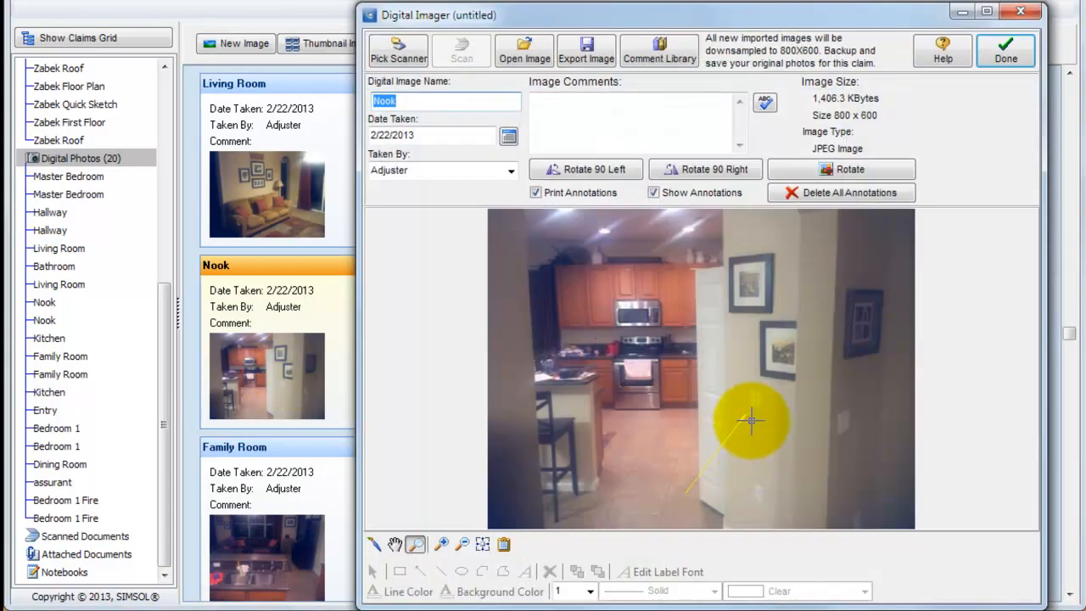
pyautogui.click(1003, 49)
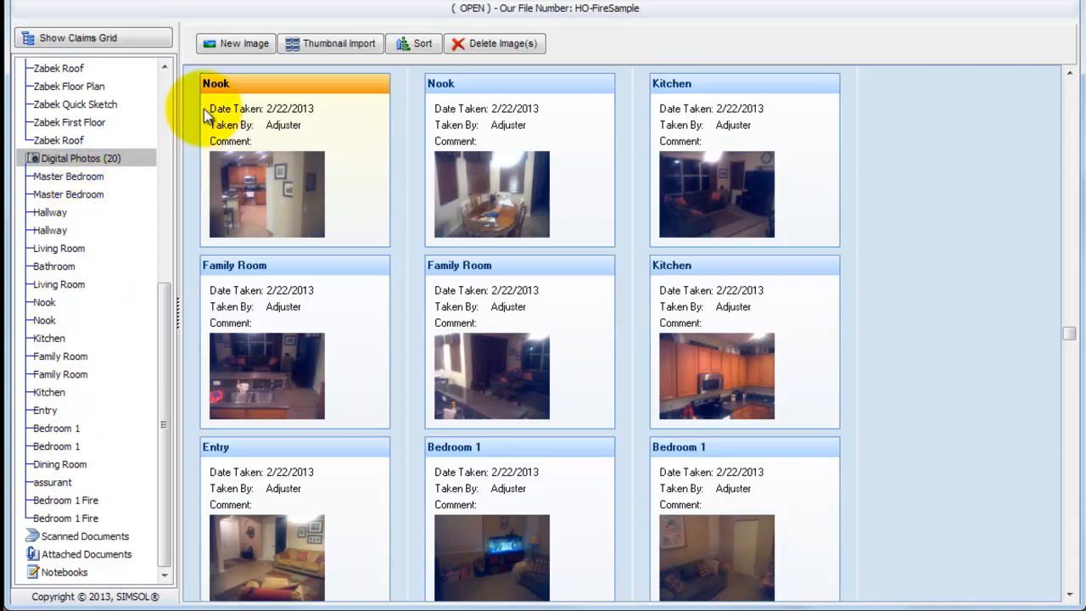
pyautogui.click(47, 303)
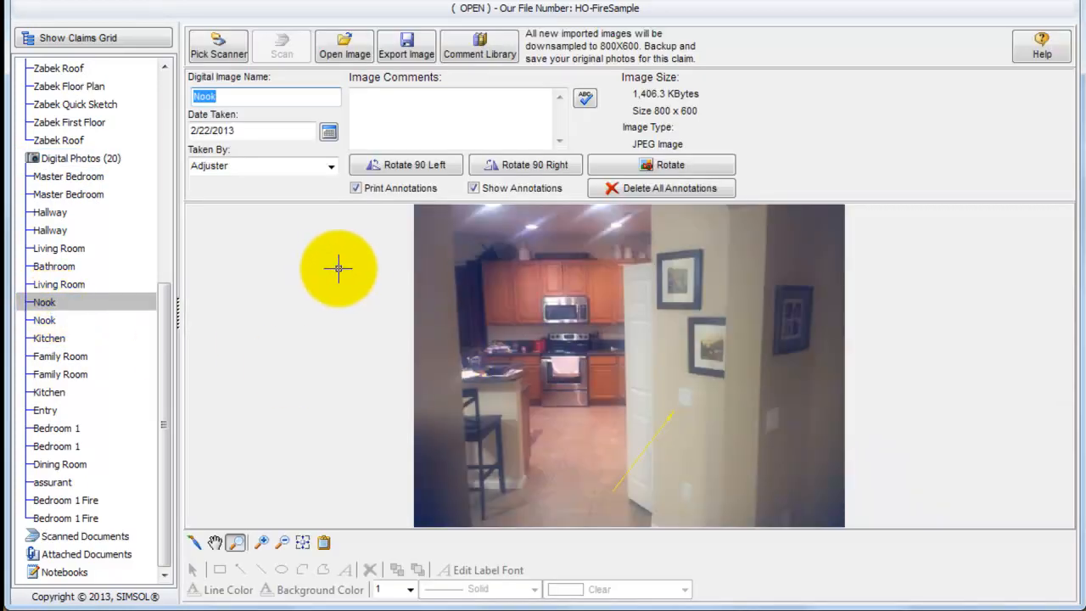
pyautogui.click(936, 356)
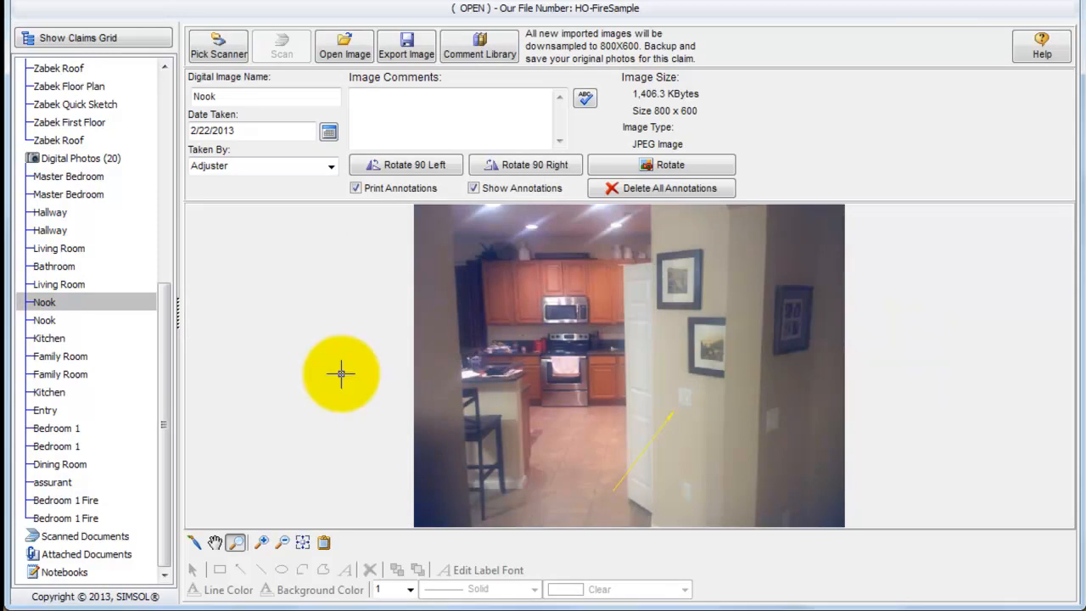
# Step: Delete the first Nook photo from the claim's digital photos and confirm the deletion
pyautogui.rightClick(57, 301)
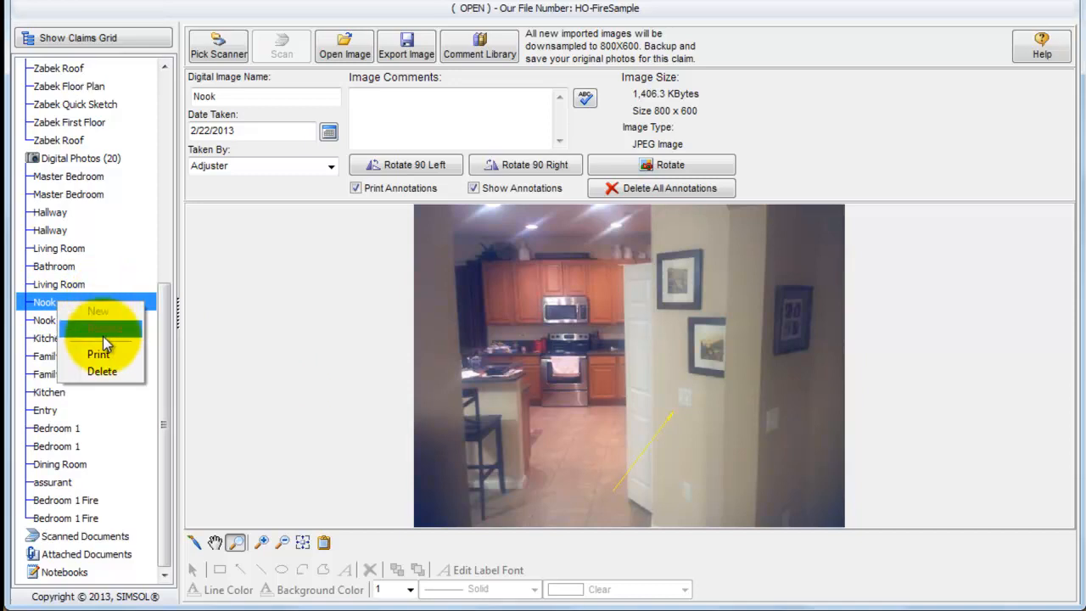
pyautogui.click(101, 371)
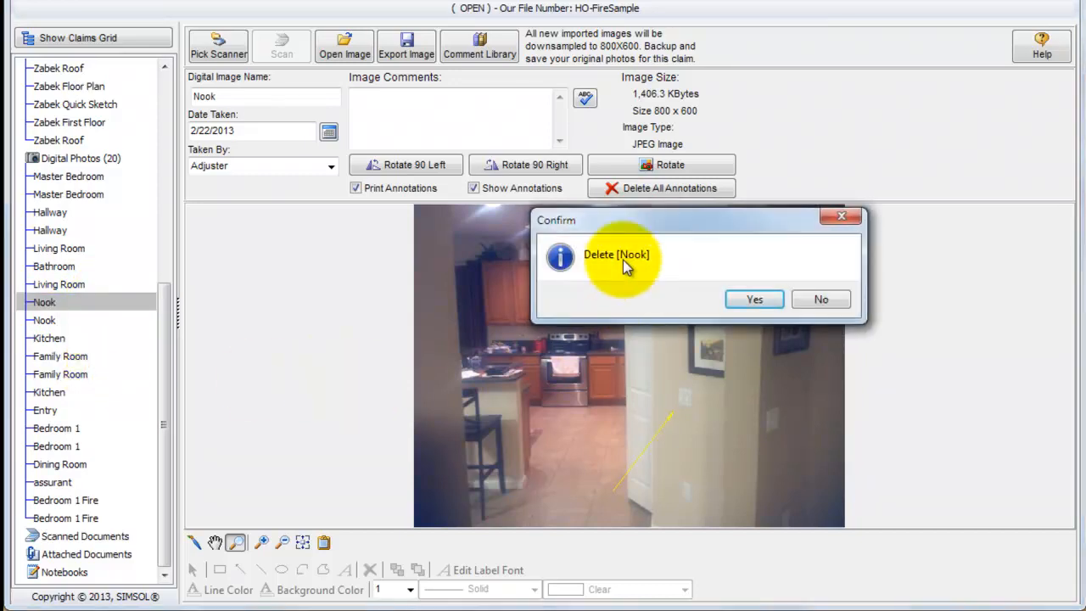
pyautogui.click(758, 300)
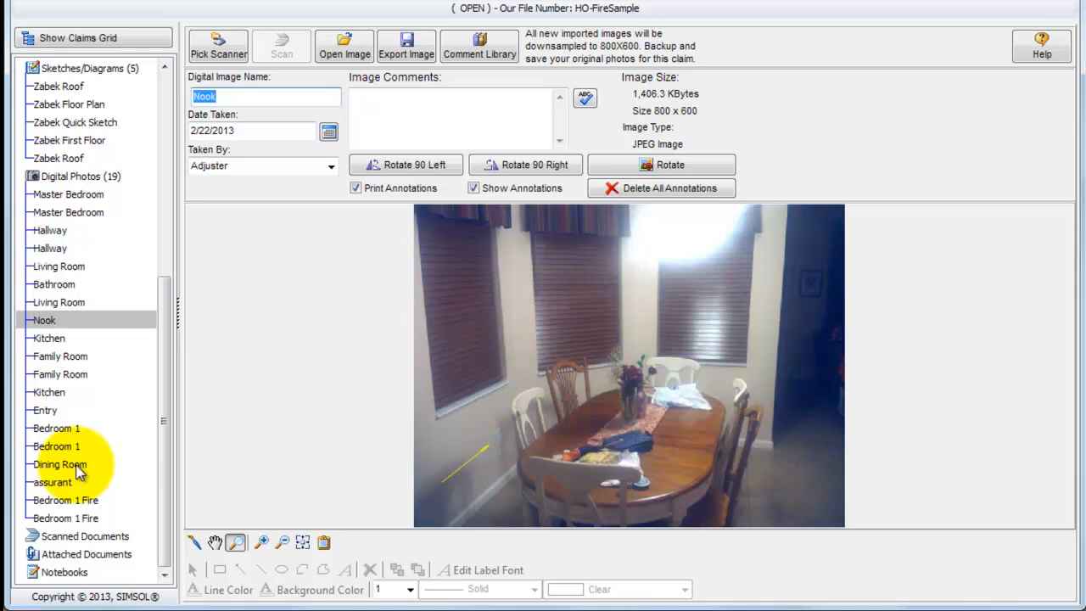
# Step: Start a Multi Delete of the digital photos and select both Hallway, both Living Room, the Bathroom, first Family Room and Entry images
pyautogui.click(78, 179)
pyautogui.rightClick(79, 179)
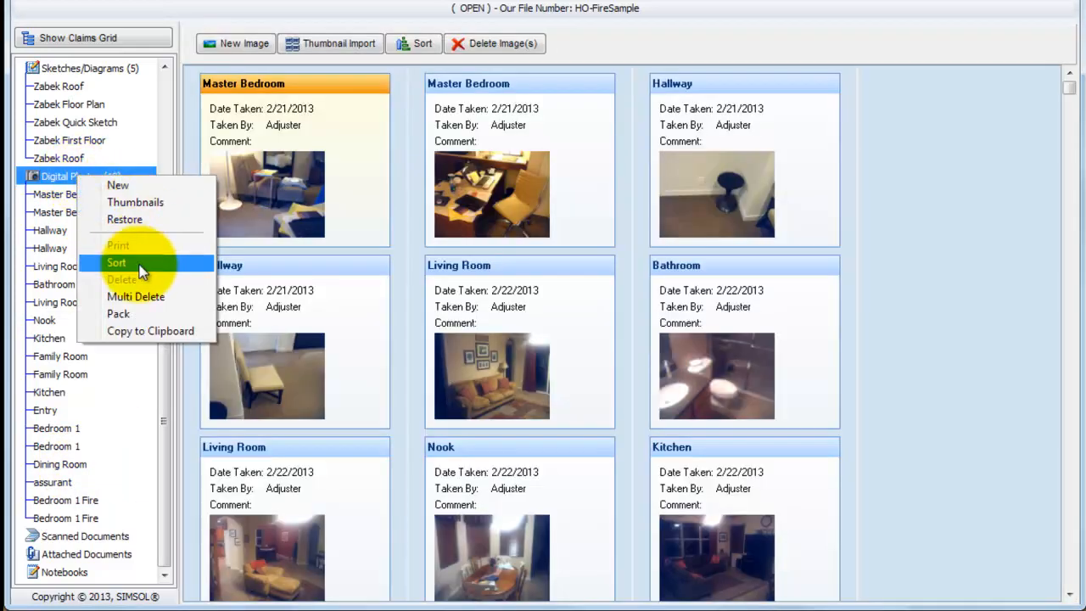
pyautogui.click(138, 297)
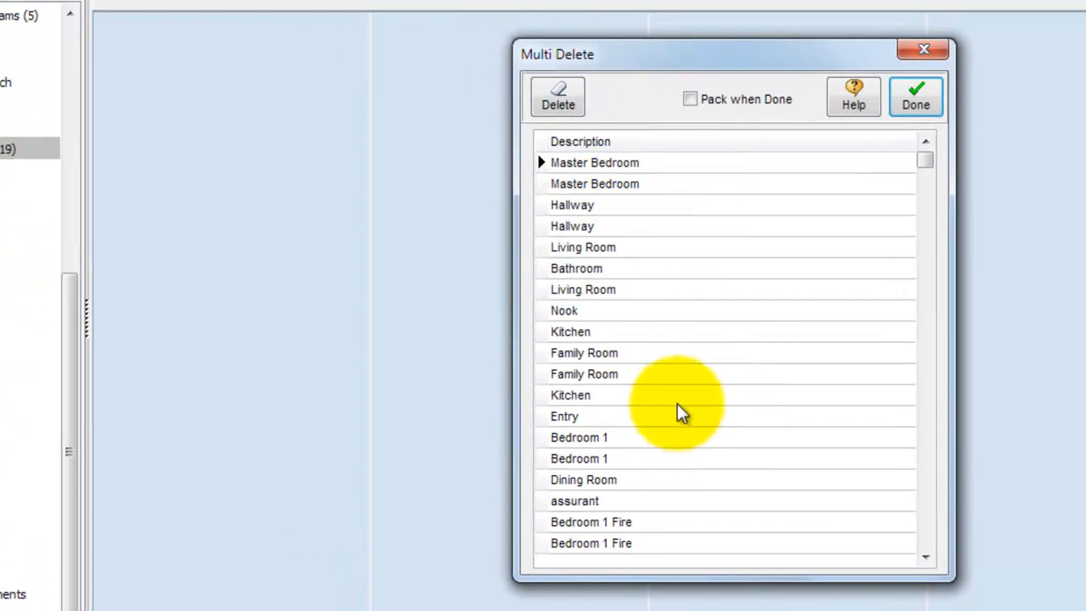
pyautogui.click(675, 416)
pyautogui.keyDown('ctrl'); pyautogui.click(703, 353); pyautogui.keyUp('ctrl')
pyautogui.keyDown('ctrl'); pyautogui.click(710, 289); pyautogui.keyUp('ctrl')
pyautogui.keyDown('ctrl'); pyautogui.click(720, 228); pyautogui.keyUp('ctrl')
pyautogui.keyDown('ctrl'); pyautogui.click(718, 247); pyautogui.keyUp('ctrl')
pyautogui.keyDown('ctrl'); pyautogui.click(717, 267); pyautogui.keyUp('ctrl')
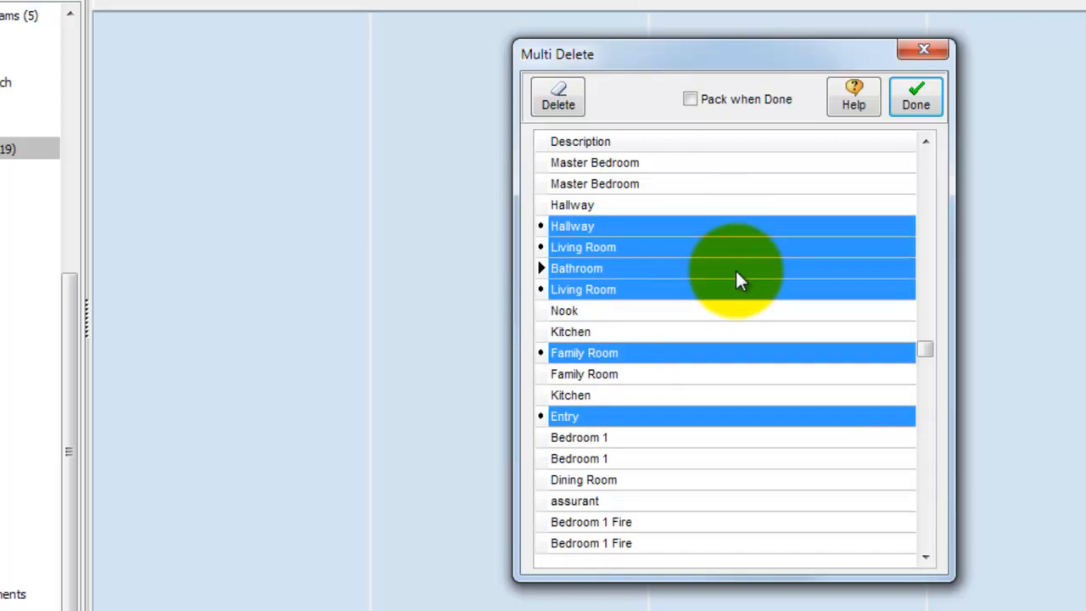
pyautogui.keyDown('ctrl'); pyautogui.click(728, 202); pyautogui.keyUp('ctrl')
# Step: Select all photos in the Multi Delete list and exit the dialog without deleting them
pyautogui.rightClick(728, 202)
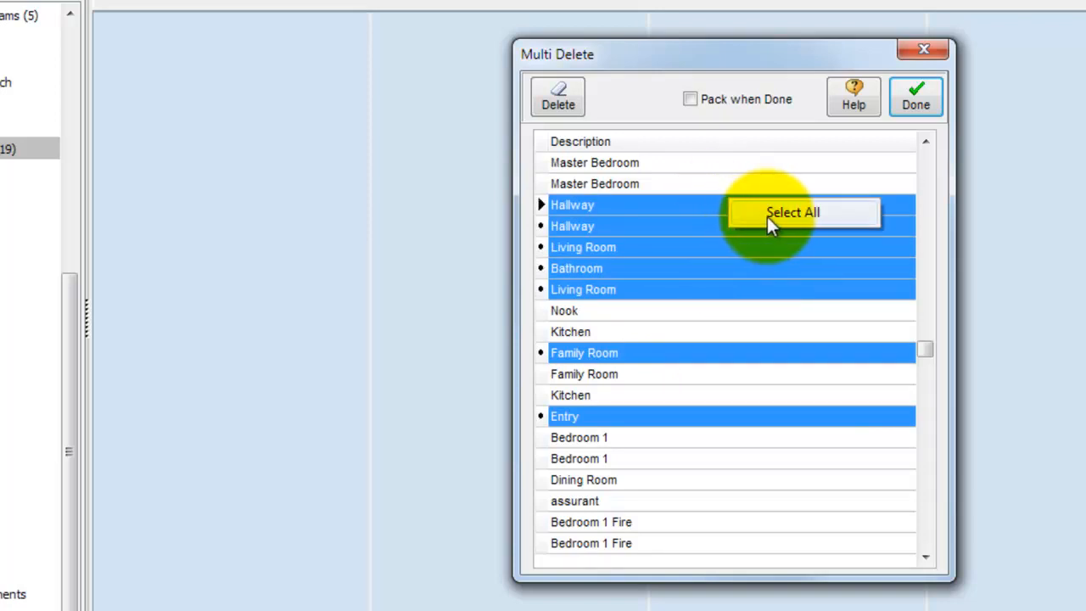
pyautogui.click(767, 214)
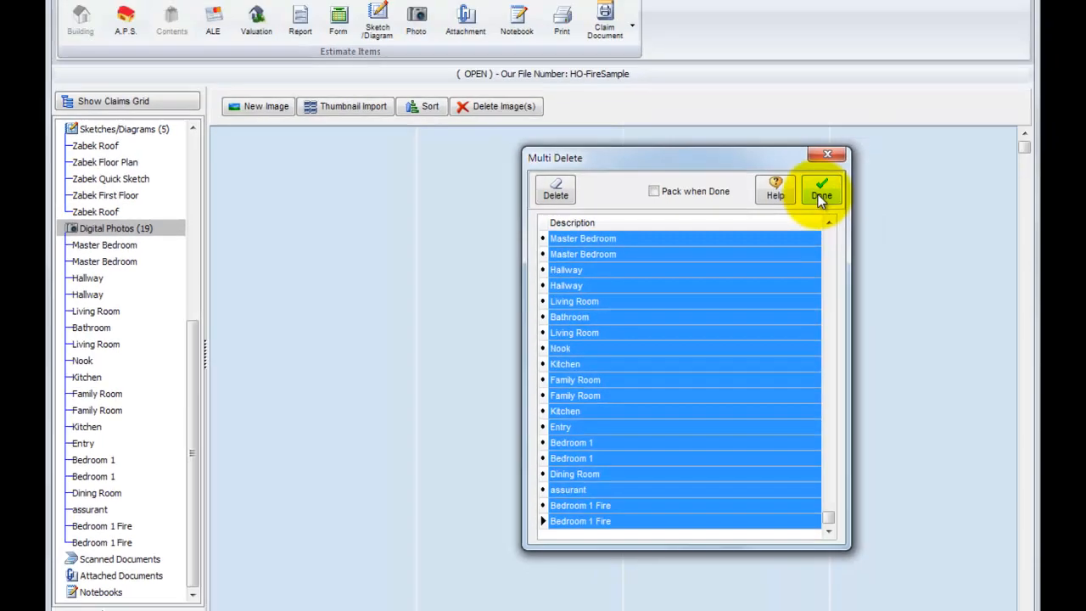
pyautogui.click(822, 195)
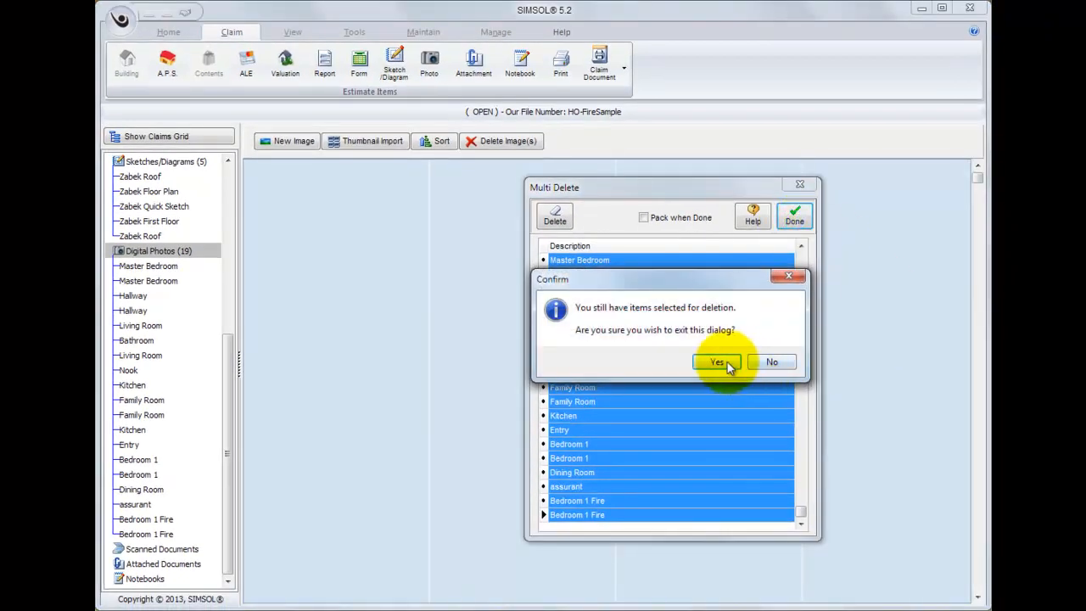
pyautogui.click(742, 351)
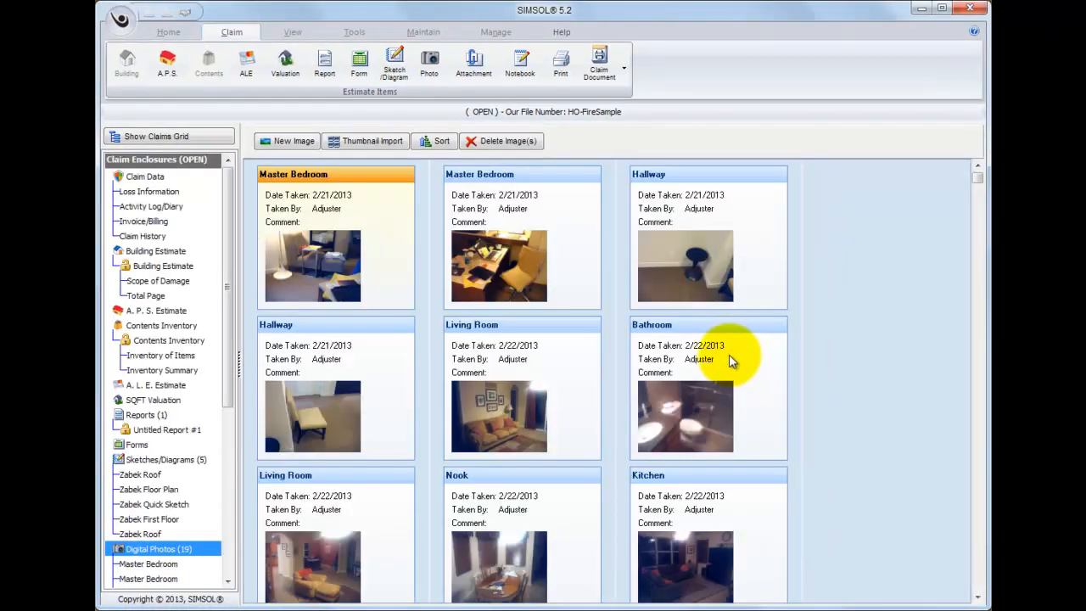
# Step: Return to the claims grid, open the Exercise 4 claim file and display its digital photos
pyautogui.moveTo(226, 359); pyautogui.dragTo(229, 490)
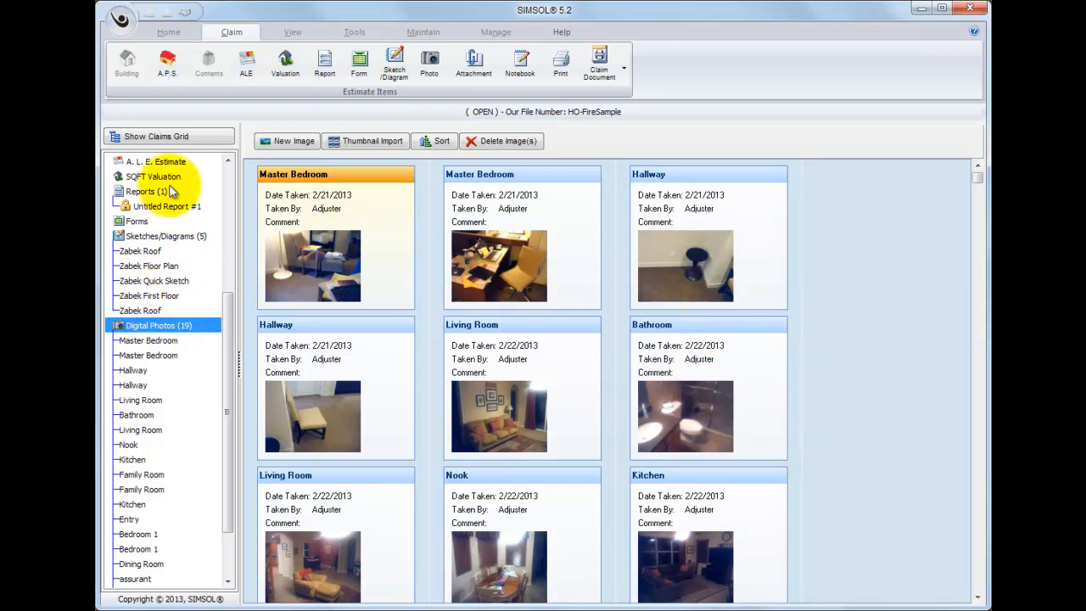
pyautogui.click(162, 137)
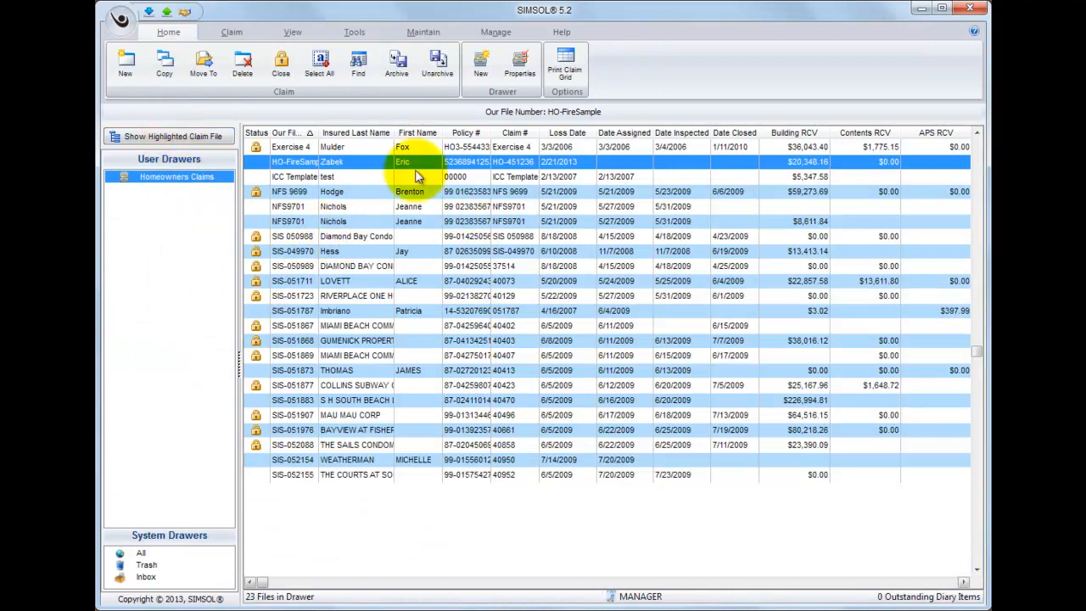
pyautogui.doubleClick(367, 146)
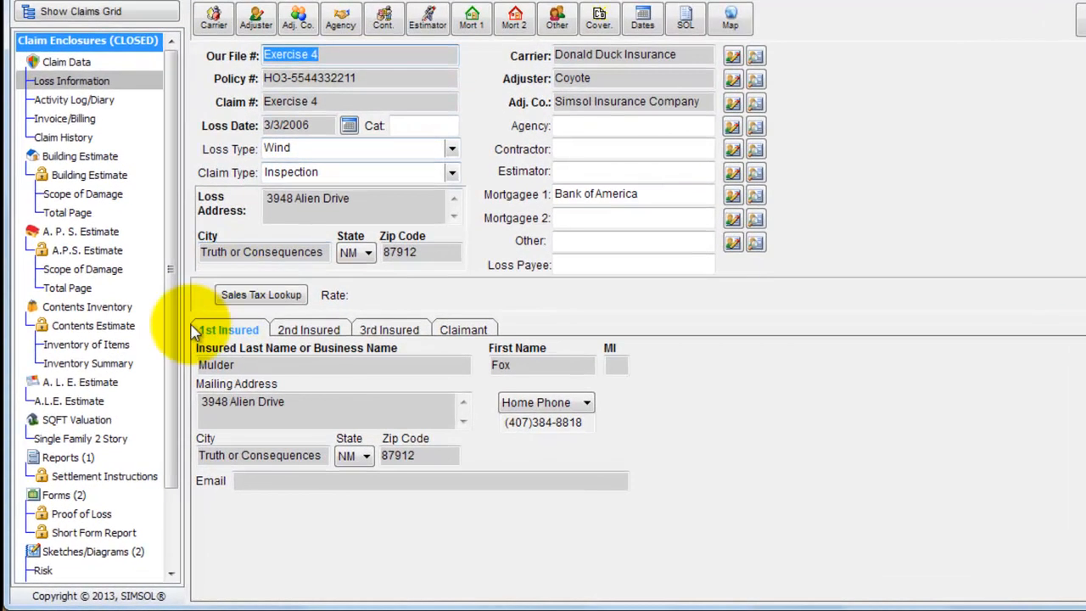
pyautogui.moveTo(170, 329); pyautogui.dragTo(174, 407)
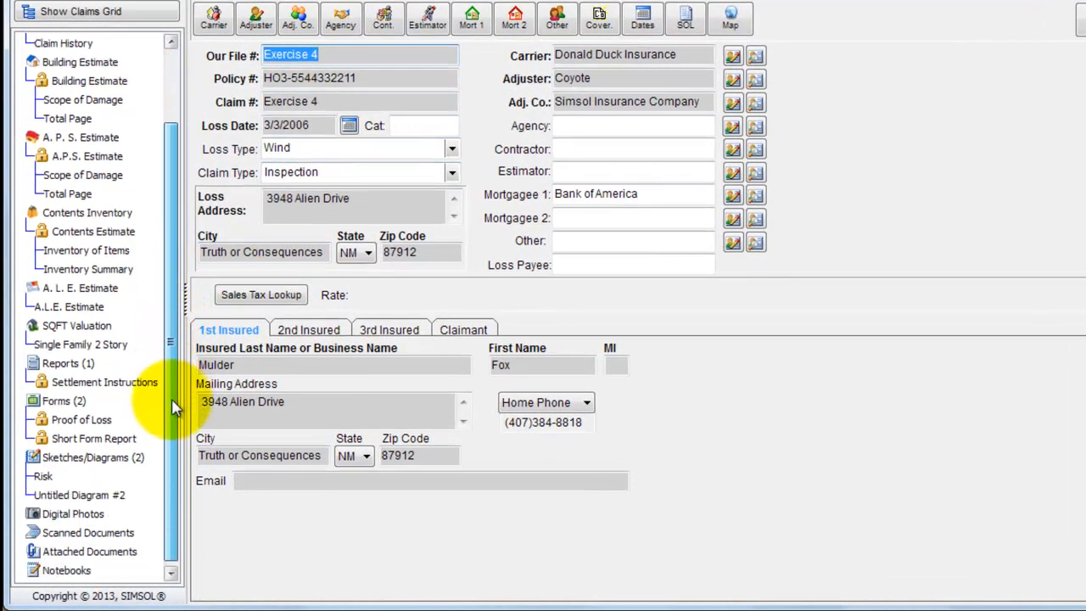
pyautogui.click(89, 513)
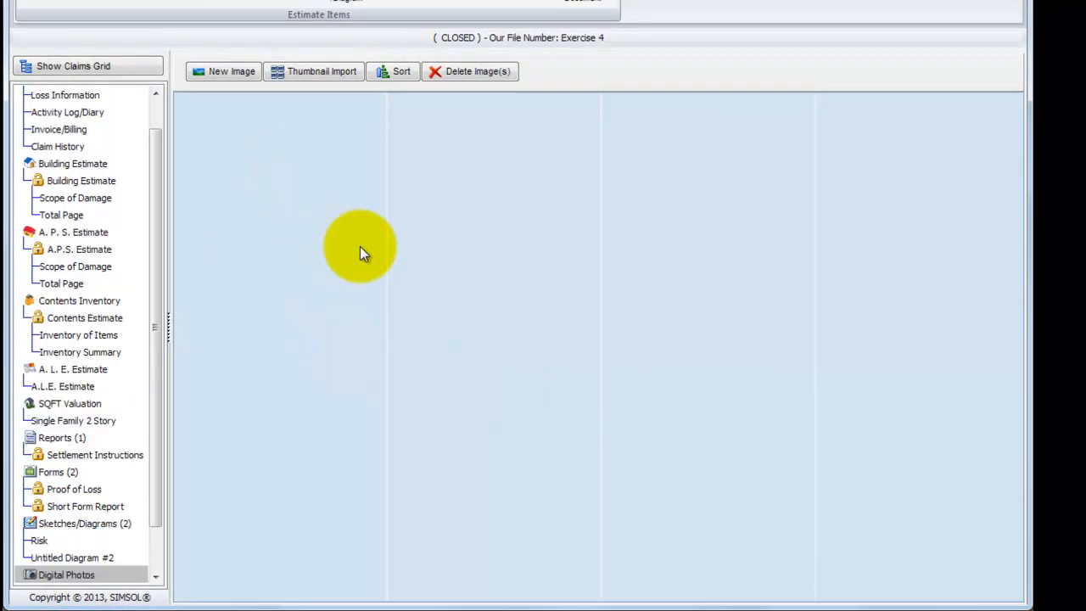
# Step: Start a thumbnail import and set the image location to the Flood photos folder inside the user's Documents folder
pyautogui.click(319, 73)
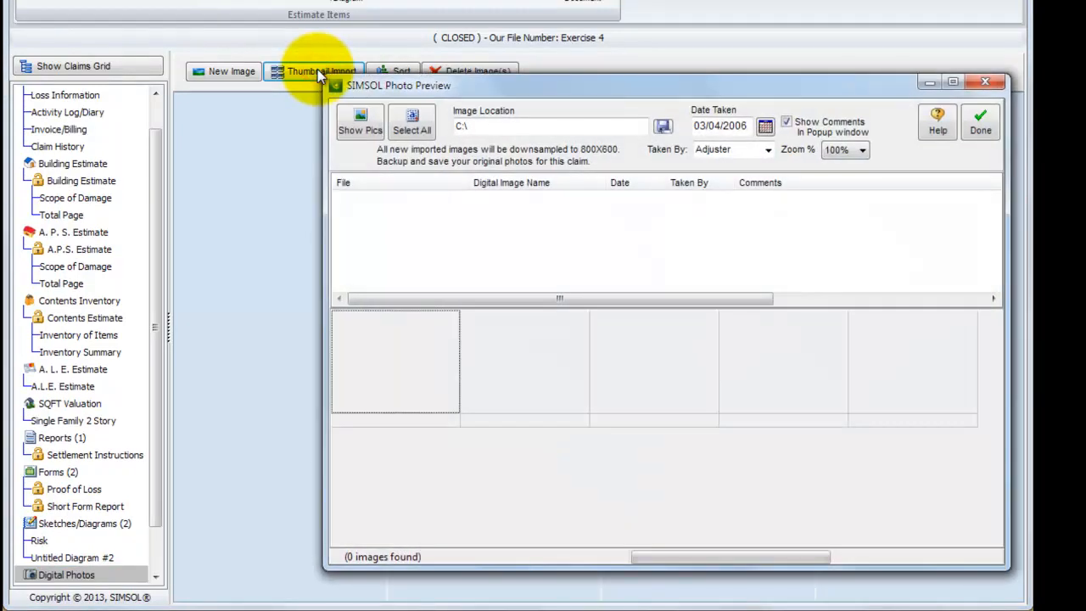
pyautogui.moveTo(606, 96); pyautogui.dragTo(573, 84)
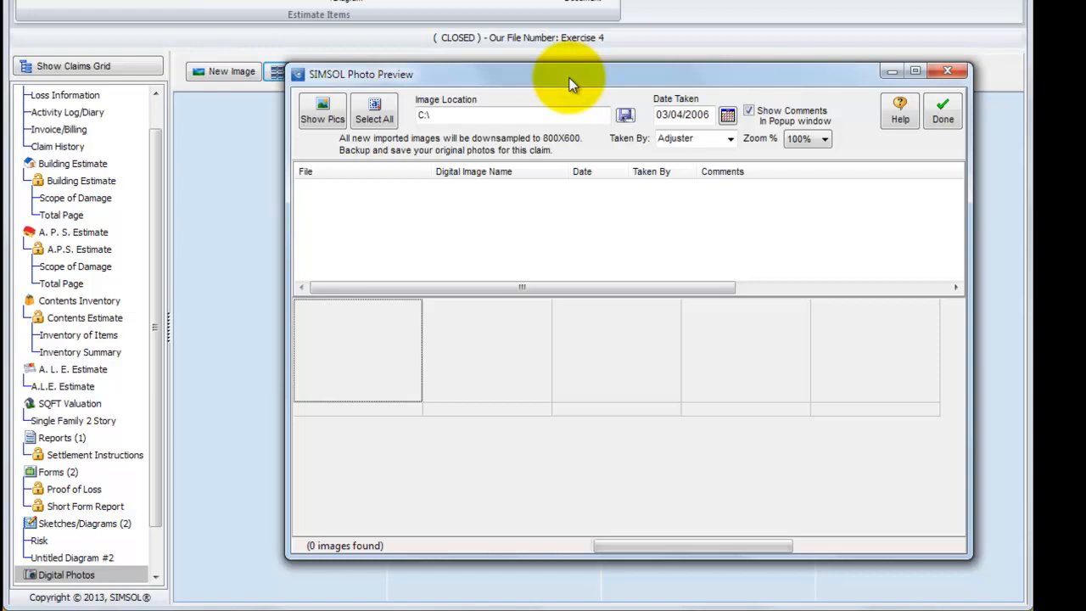
pyautogui.click(626, 115)
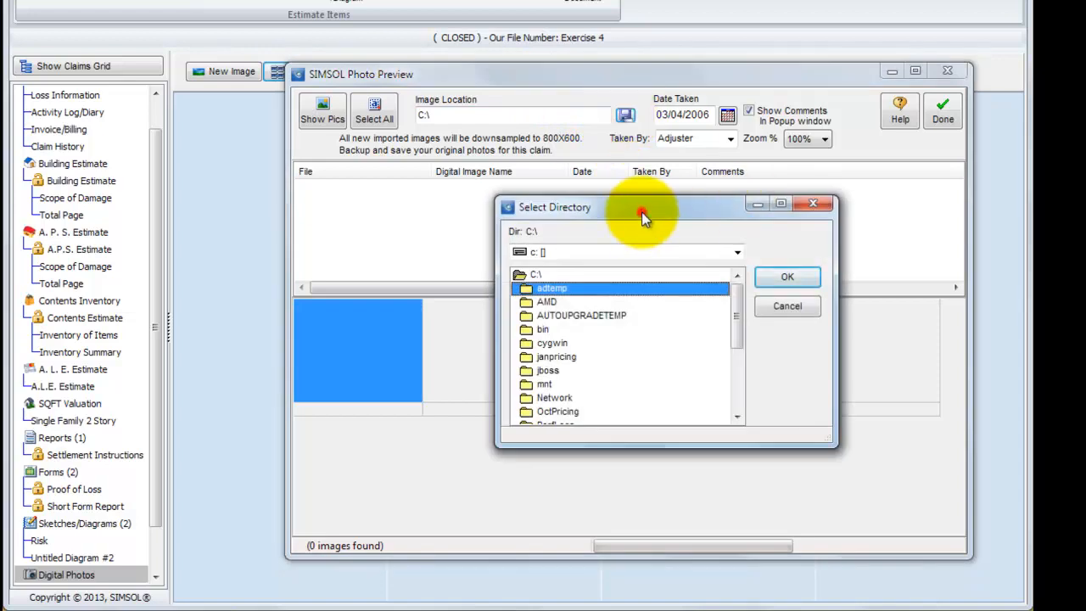
pyautogui.moveTo(641, 211); pyautogui.dragTo(612, 204)
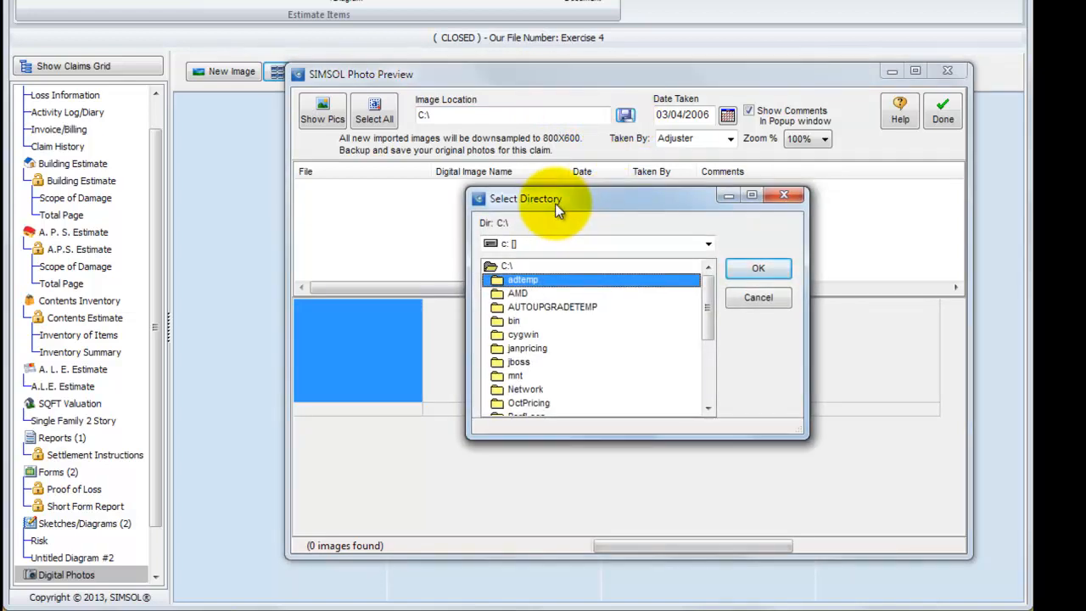
pyautogui.moveTo(709, 321); pyautogui.dragTo(691, 388)
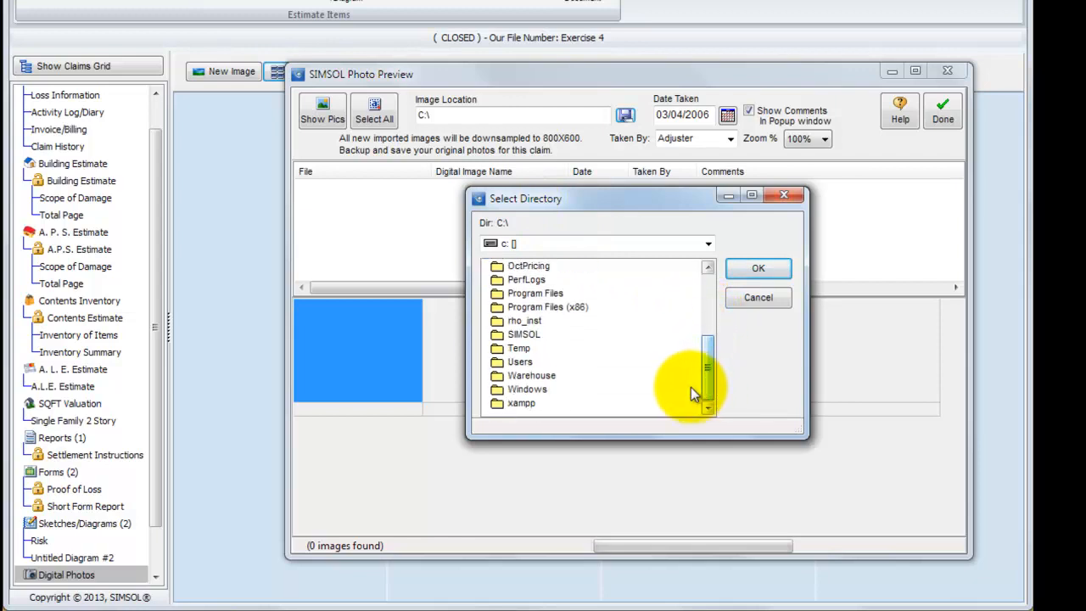
pyautogui.doubleClick(530, 362)
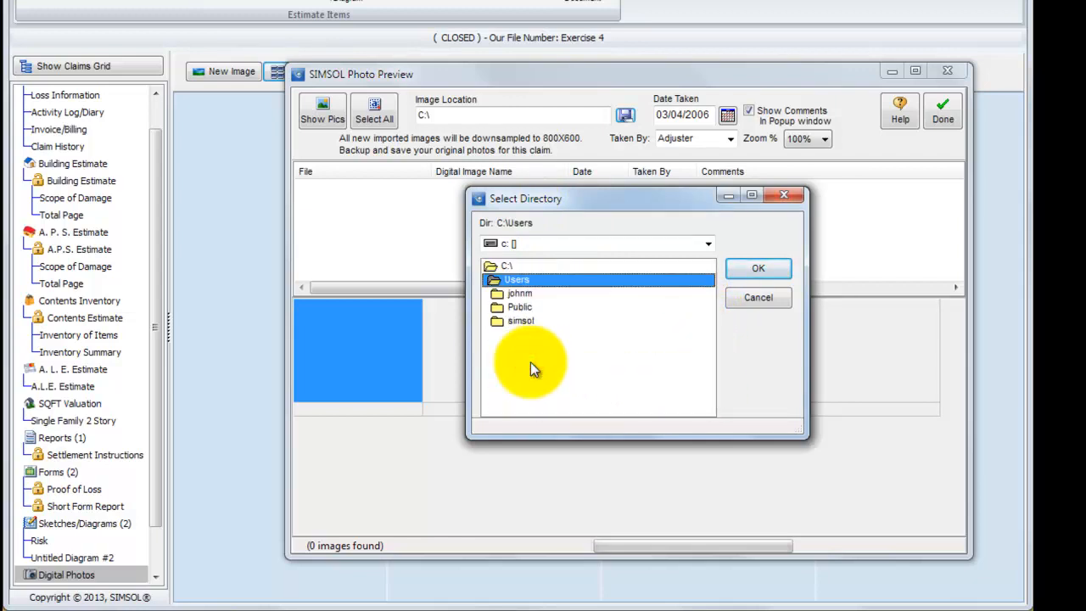
pyautogui.doubleClick(540, 293)
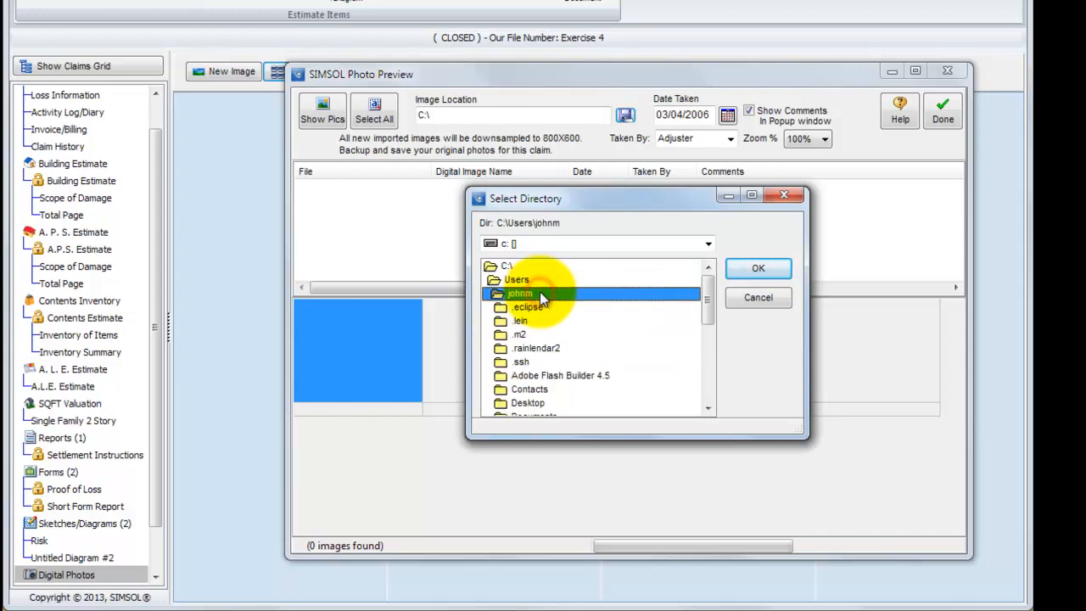
pyautogui.moveTo(710, 311); pyautogui.dragTo(618, 364)
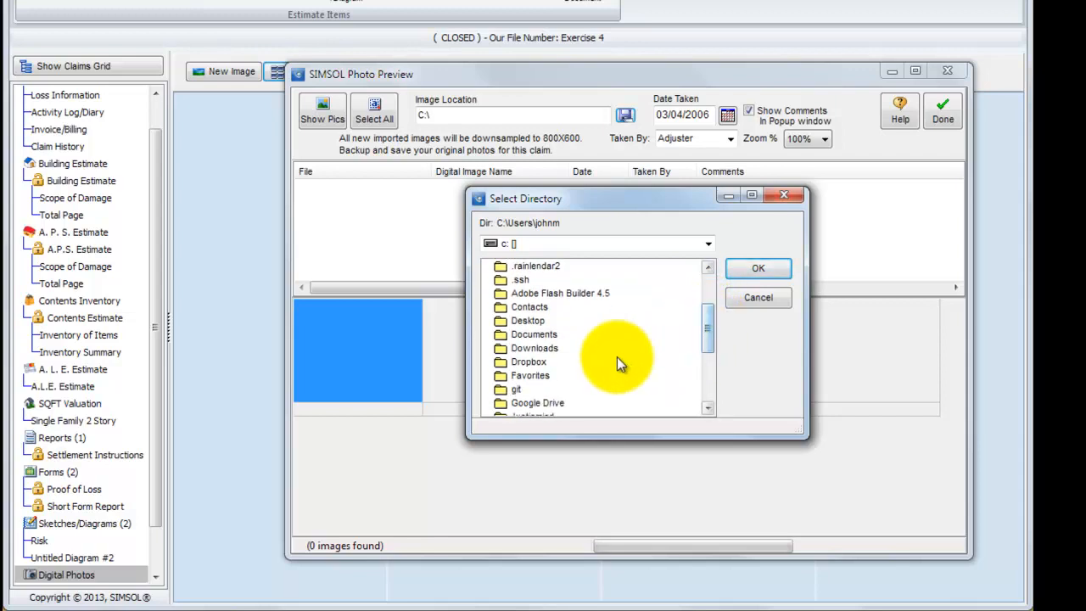
pyautogui.doubleClick(538, 335)
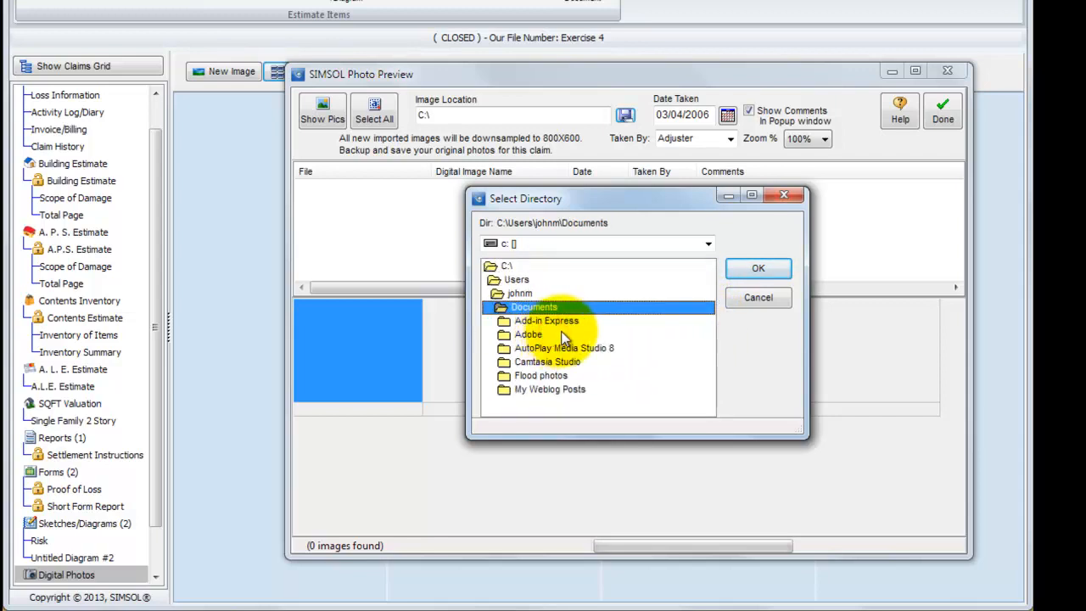
pyautogui.doubleClick(556, 377)
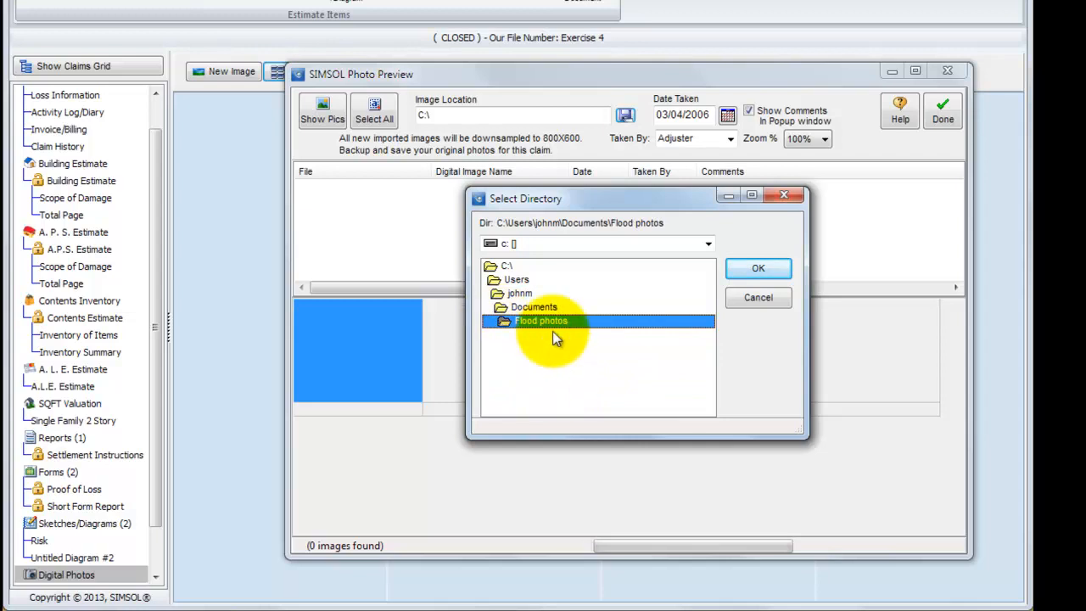
pyautogui.click(758, 273)
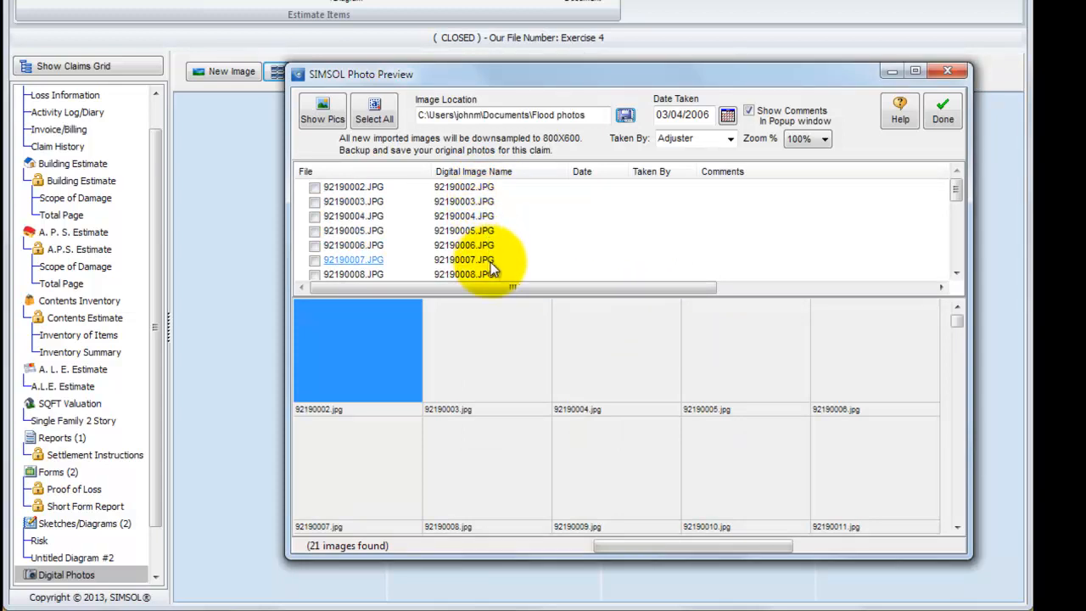
# Step: Enlarge the photo preview window and show the thumbnail pictures of the images in the Flood photos folder
pyautogui.moveTo(622, 76); pyautogui.dragTo(396, 1)
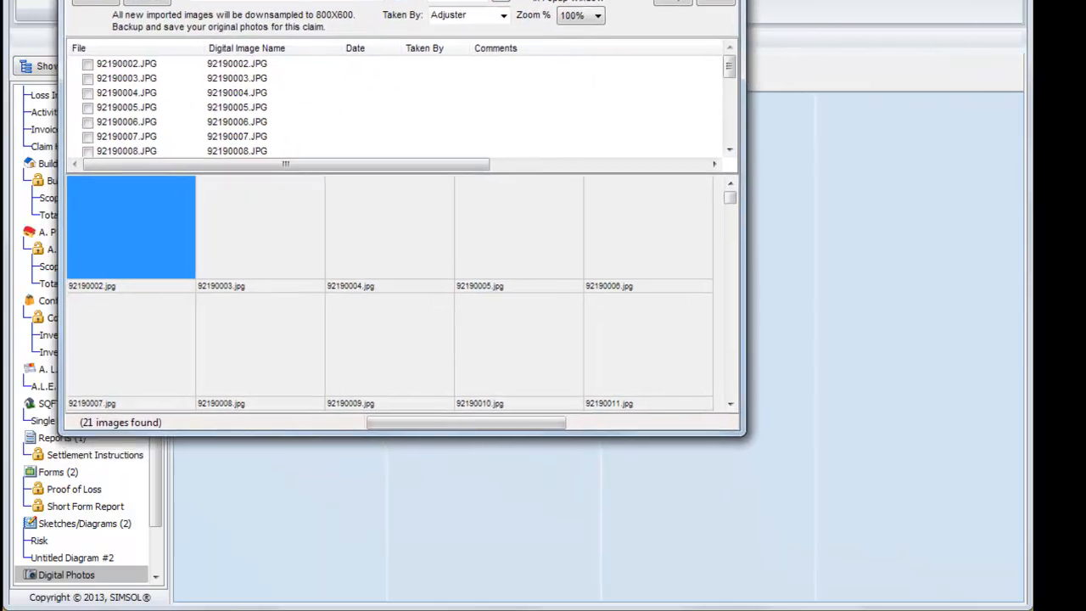
pyautogui.moveTo(794, 458); pyautogui.dragTo(967, 575)
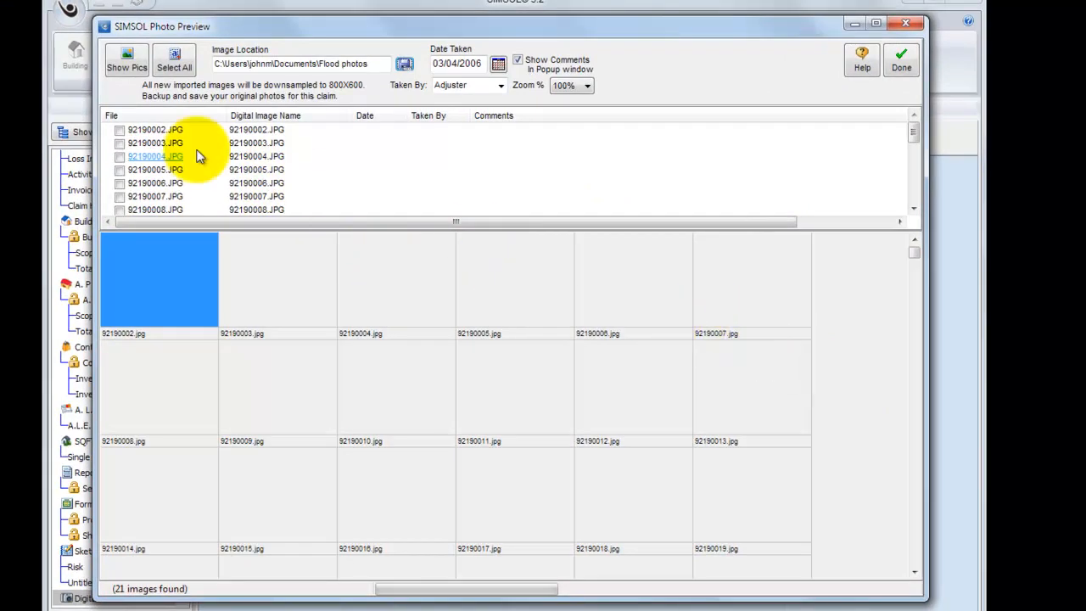
pyautogui.click(125, 59)
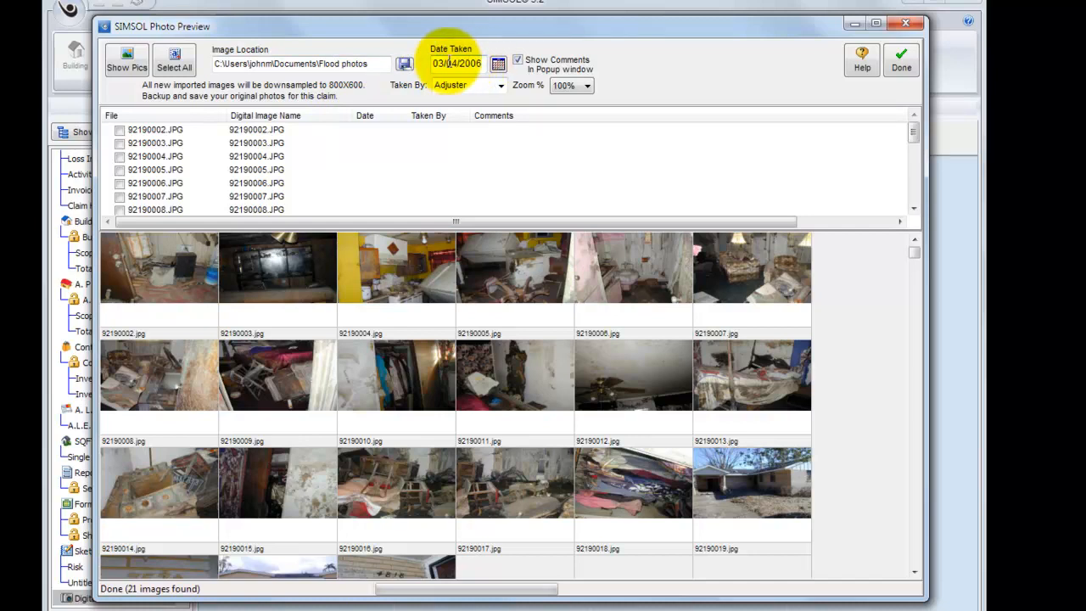
# Step: Set the photos' date taken to 10/26/2013 and keep Adjuster as the person who took them
pyautogui.click(498, 64)
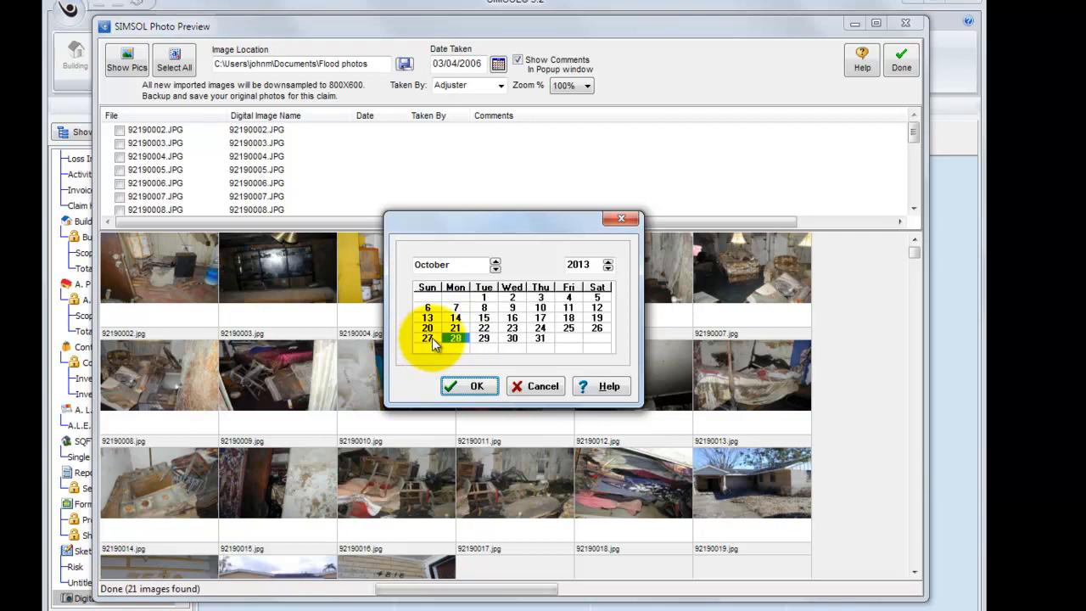
pyautogui.doubleClick(595, 331)
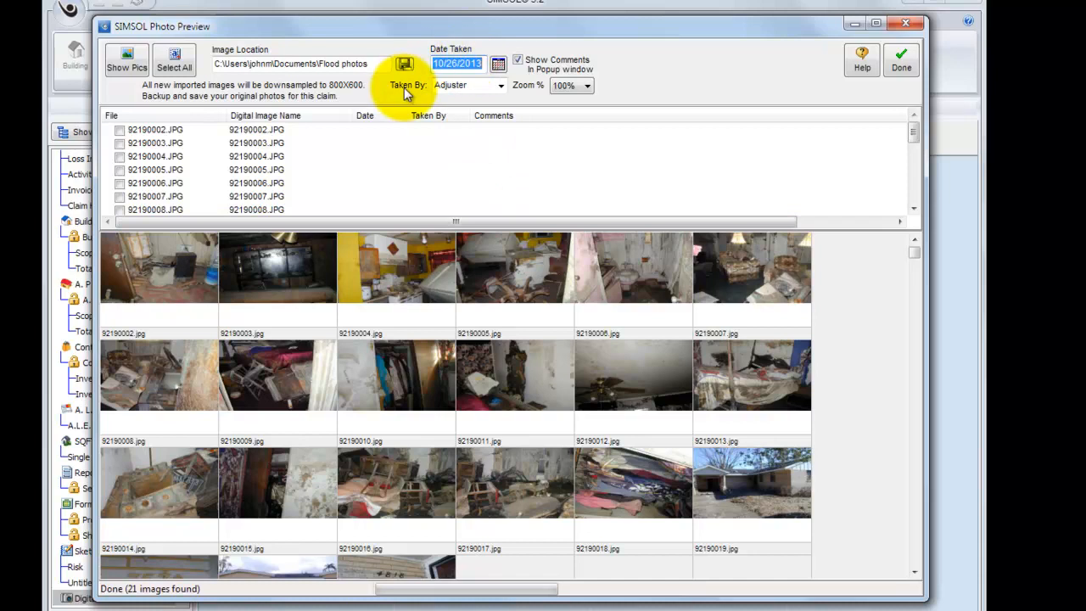
pyautogui.click(501, 86)
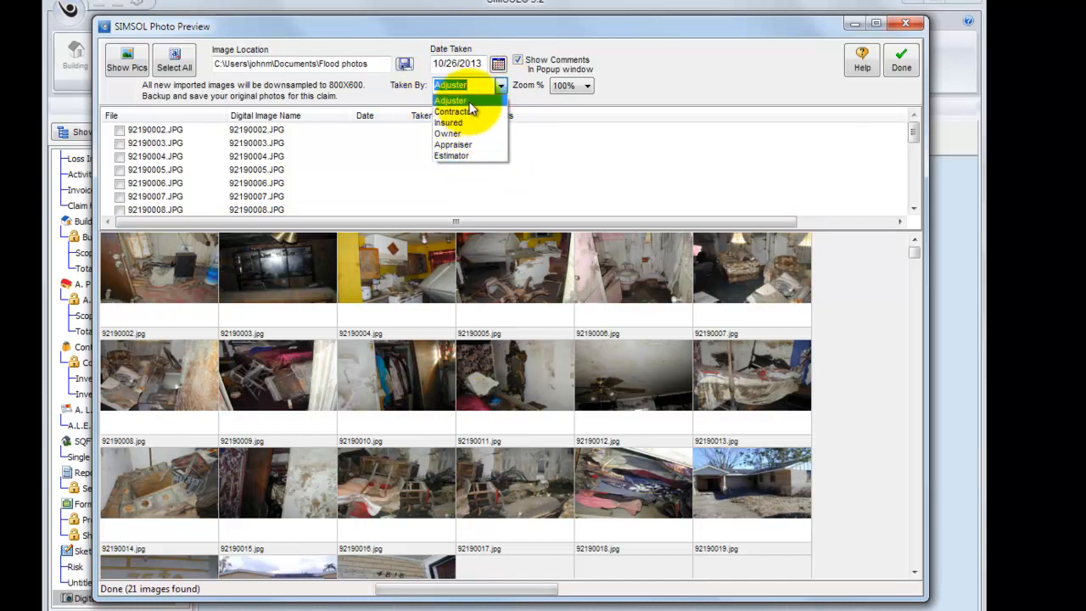
pyautogui.click(470, 106)
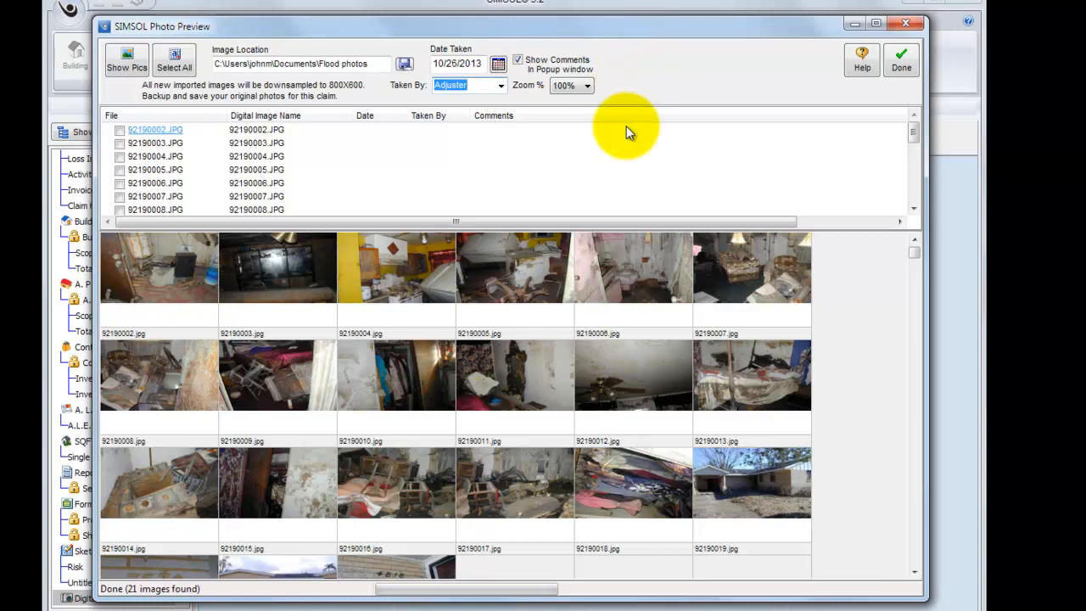
# Step: Select all images in the photo preview and import them into the Exercise 4 claim
pyautogui.click(175, 66)
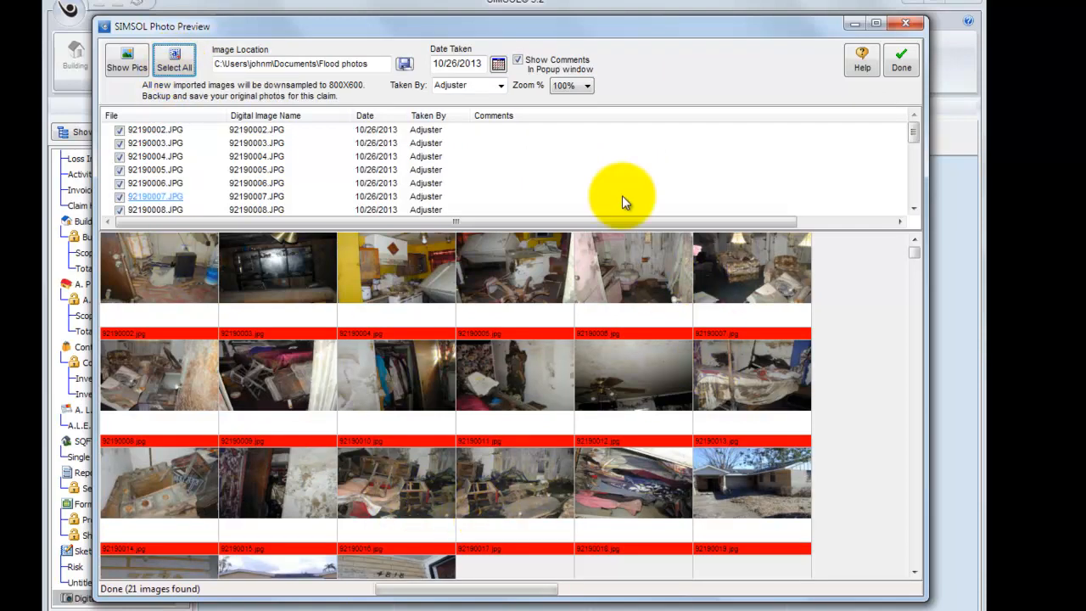
pyautogui.click(902, 62)
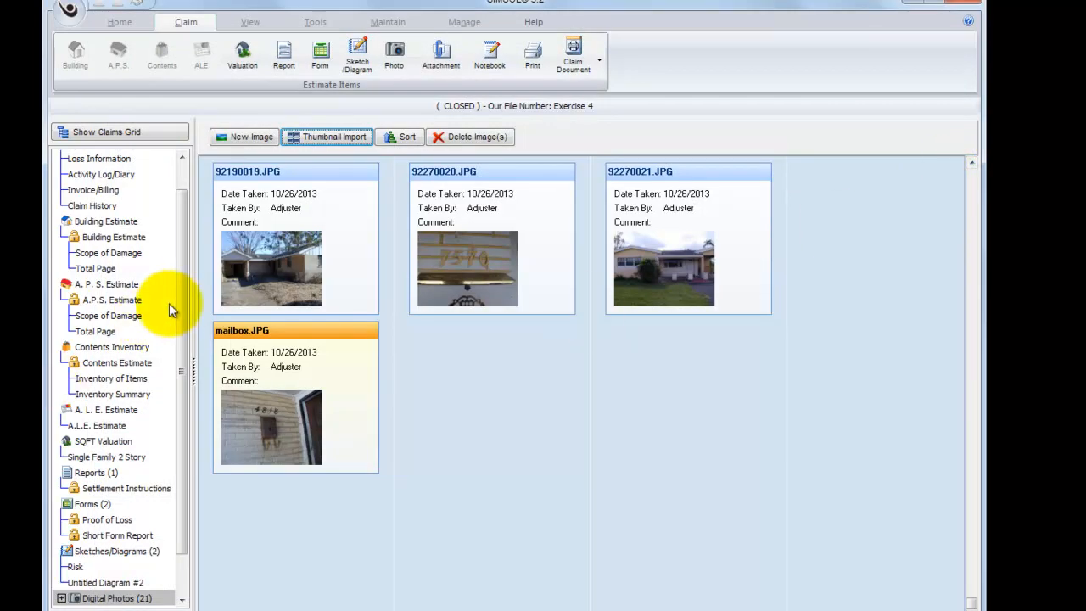
# Step: Expand the Digital Photos branch of the claim tree to list the imported photos
pyautogui.moveTo(181, 304); pyautogui.dragTo(182, 564)
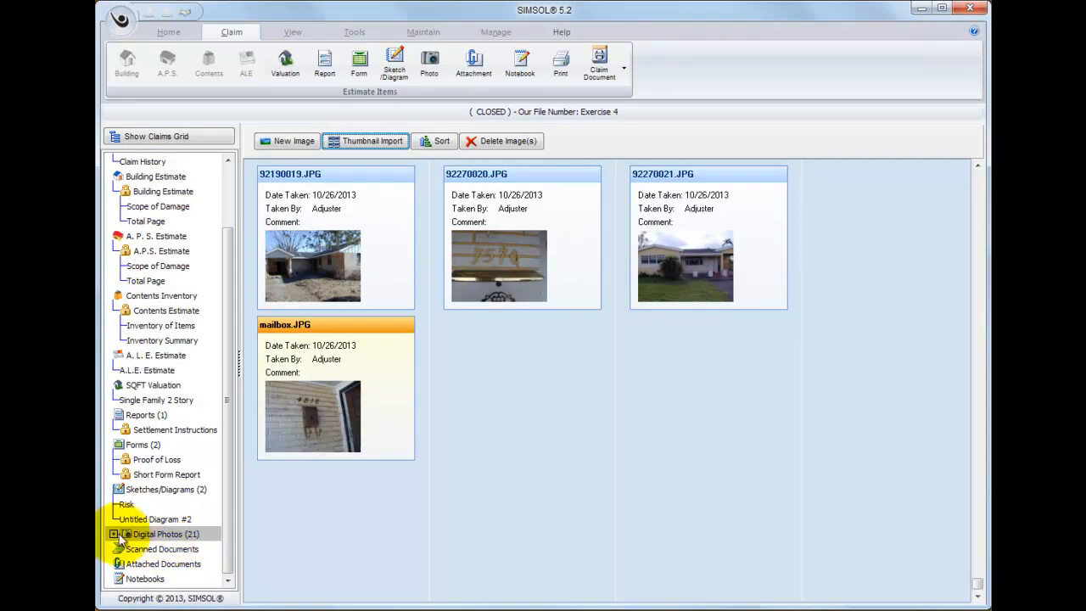
pyautogui.click(113, 537)
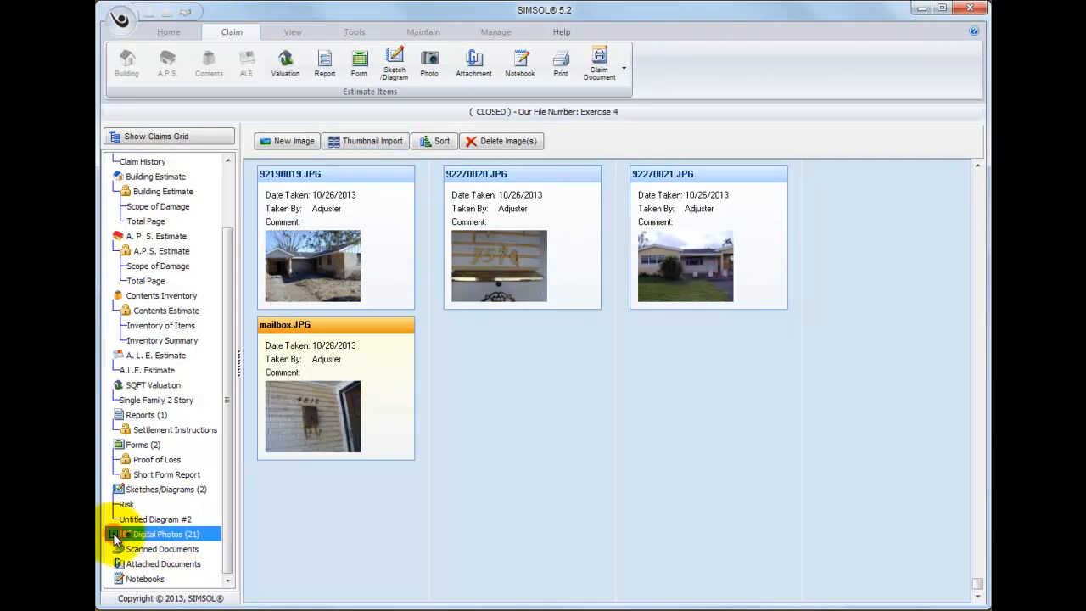
pyautogui.click(113, 537)
pyautogui.moveTo(227, 457); pyautogui.dragTo(223, 498)
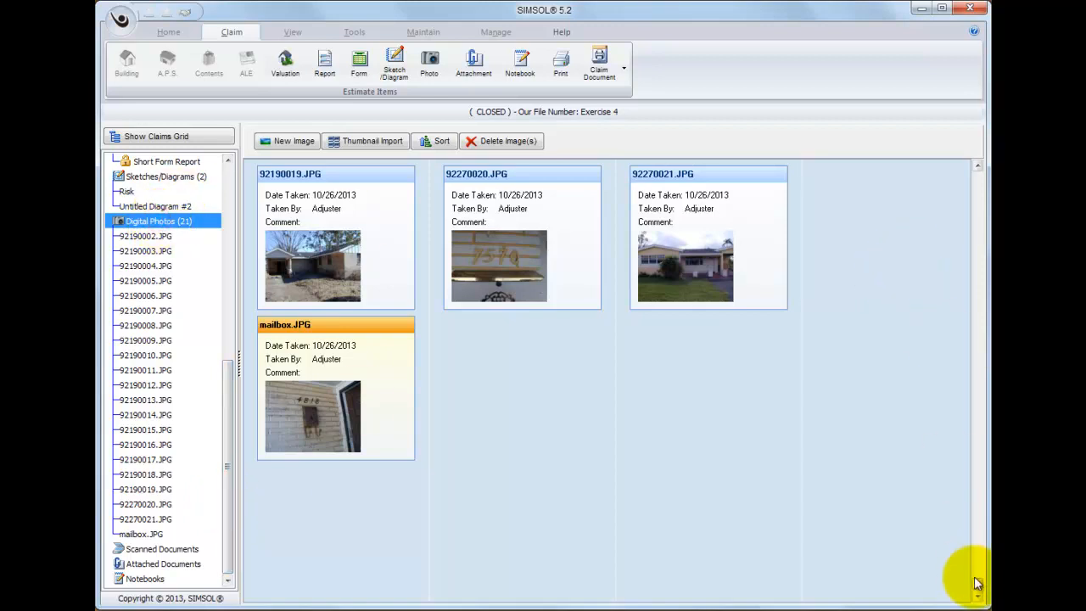
# Step: View photo 92190004.JPG from its thumbnail, close it, and view 92190009.JPG from the claim tree
pyautogui.moveTo(980, 585); pyautogui.dragTo(980, 170)
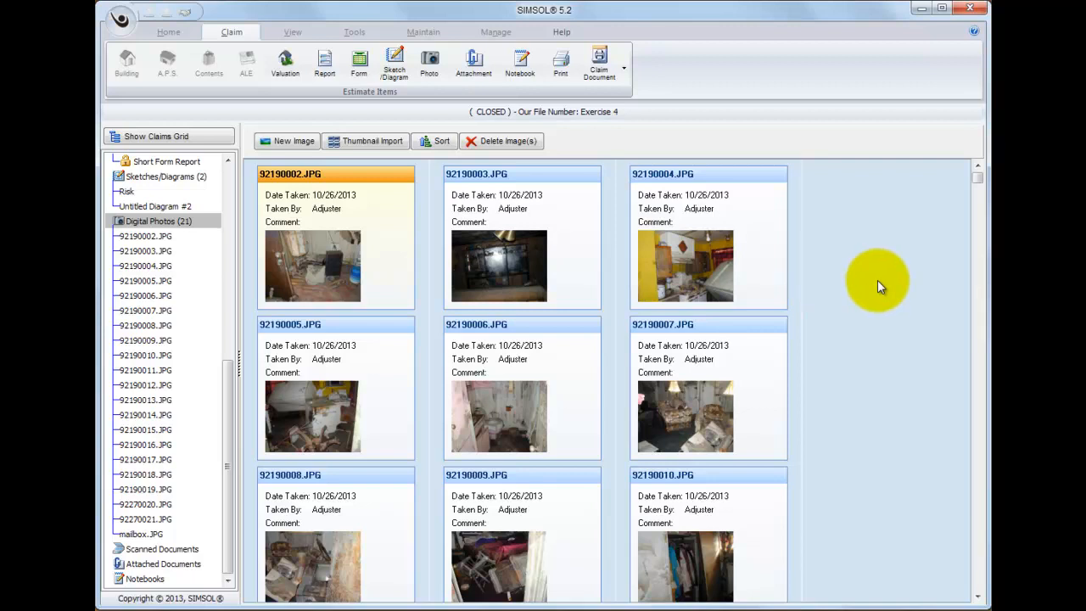
pyautogui.doubleClick(668, 256)
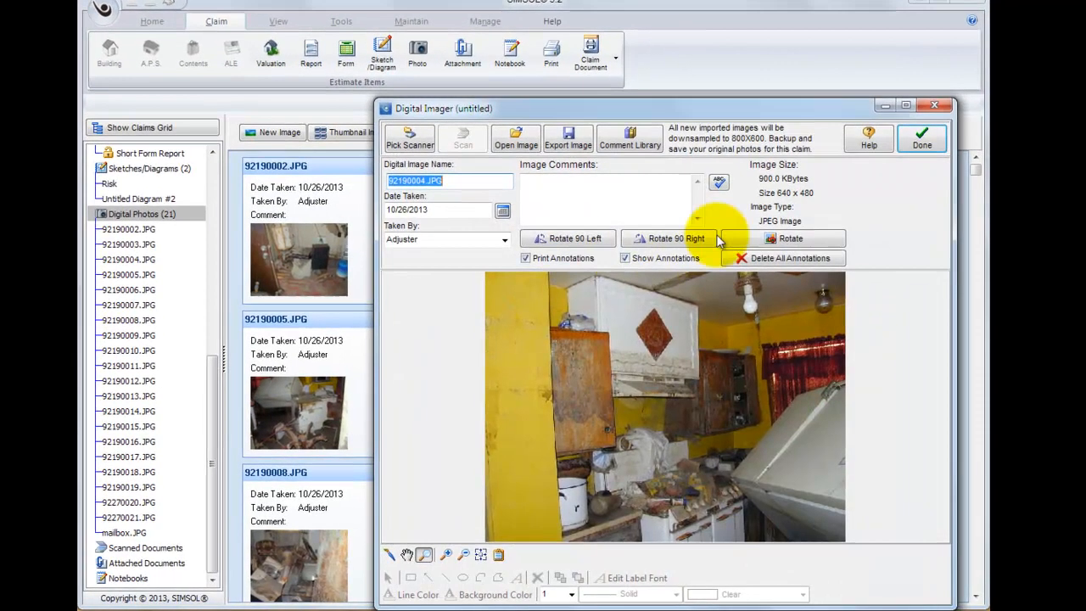
pyautogui.moveTo(687, 112); pyautogui.dragTo(573, 85)
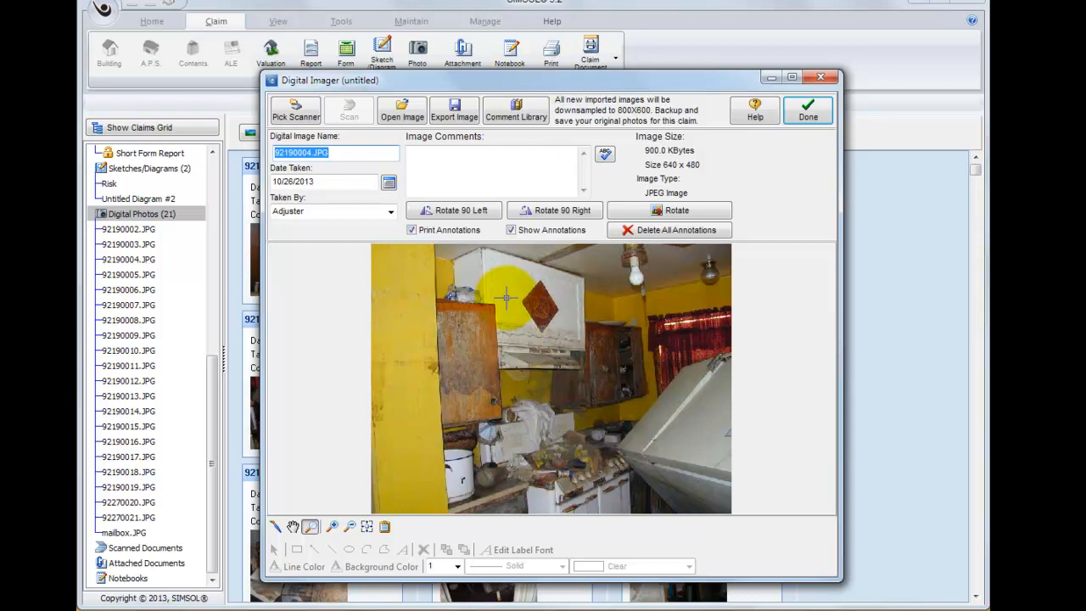
pyautogui.click(808, 112)
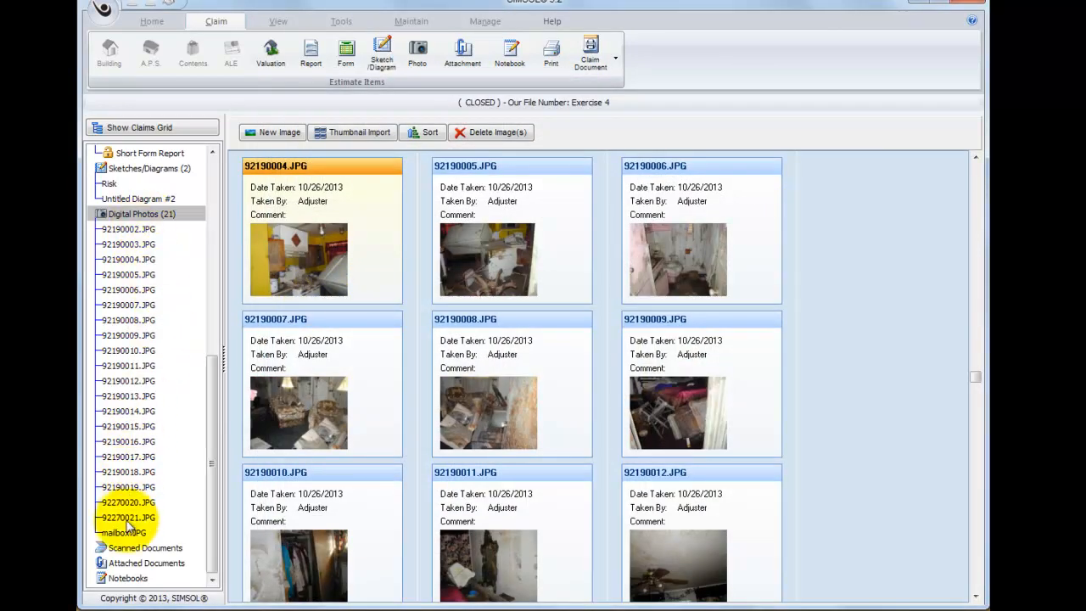
pyautogui.doubleClick(127, 335)
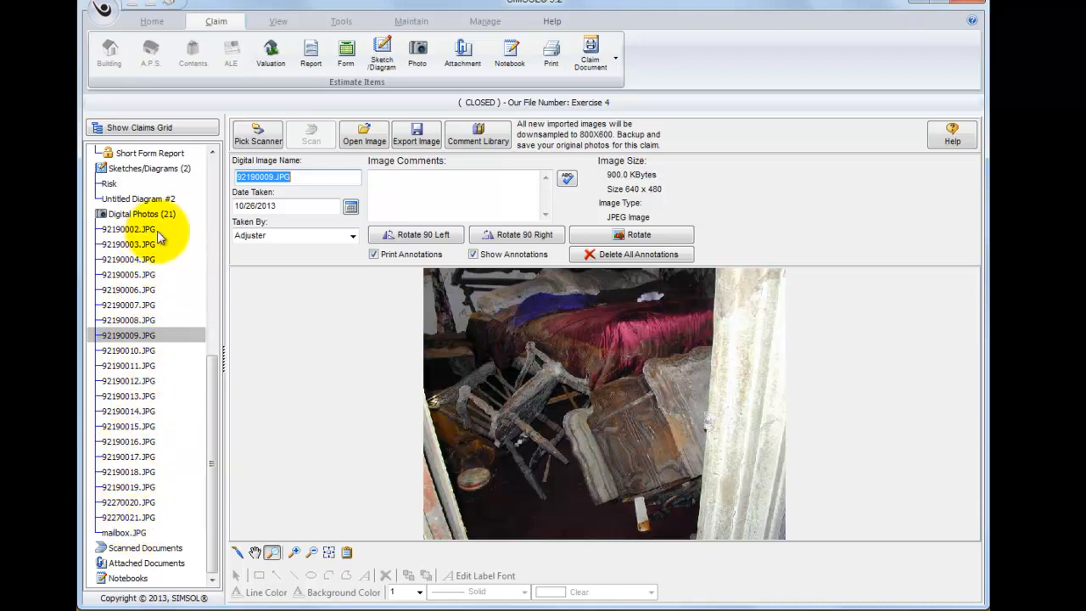
# Step: Return to the photo thumbnails, rename 92190002.JPG as "stereo equipment" and open the renamed photo from the claim tree
pyautogui.click(142, 213)
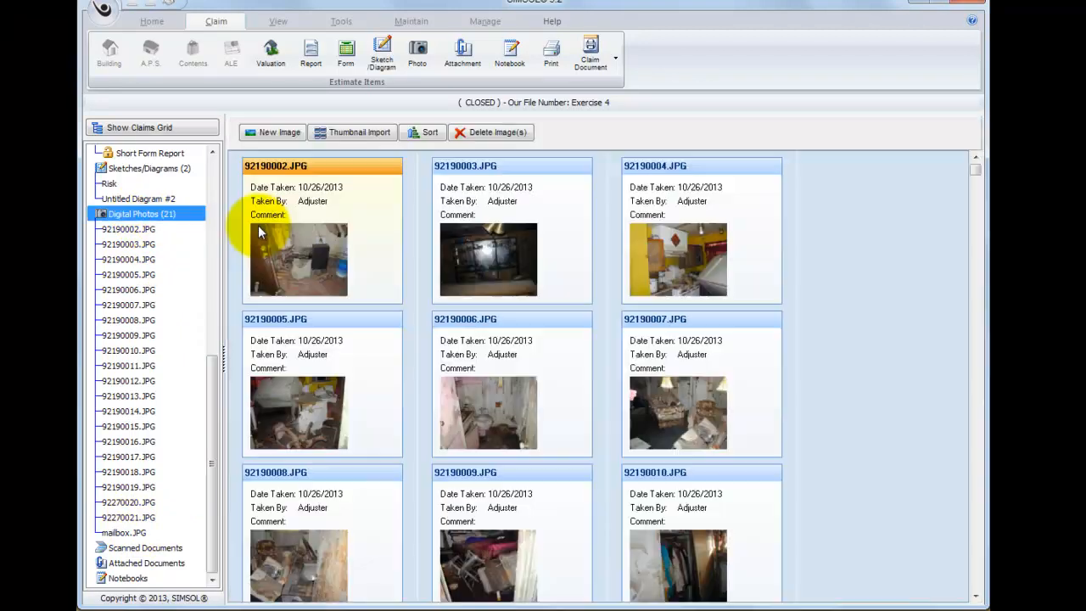
pyautogui.click(300, 165)
pyautogui.doubleClick(303, 170)
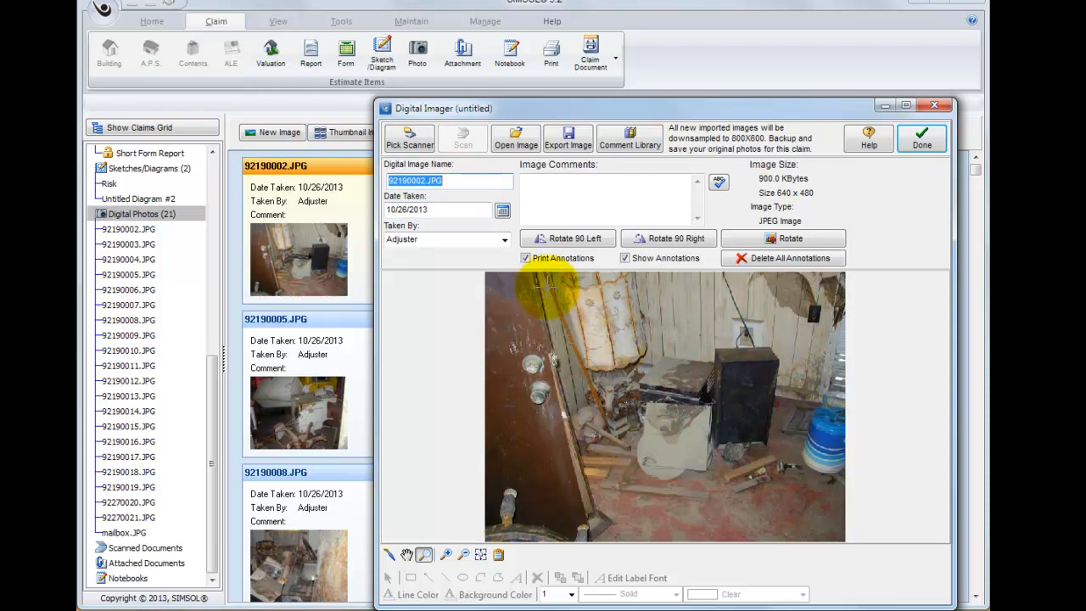
pyautogui.write('stereo equipmen')
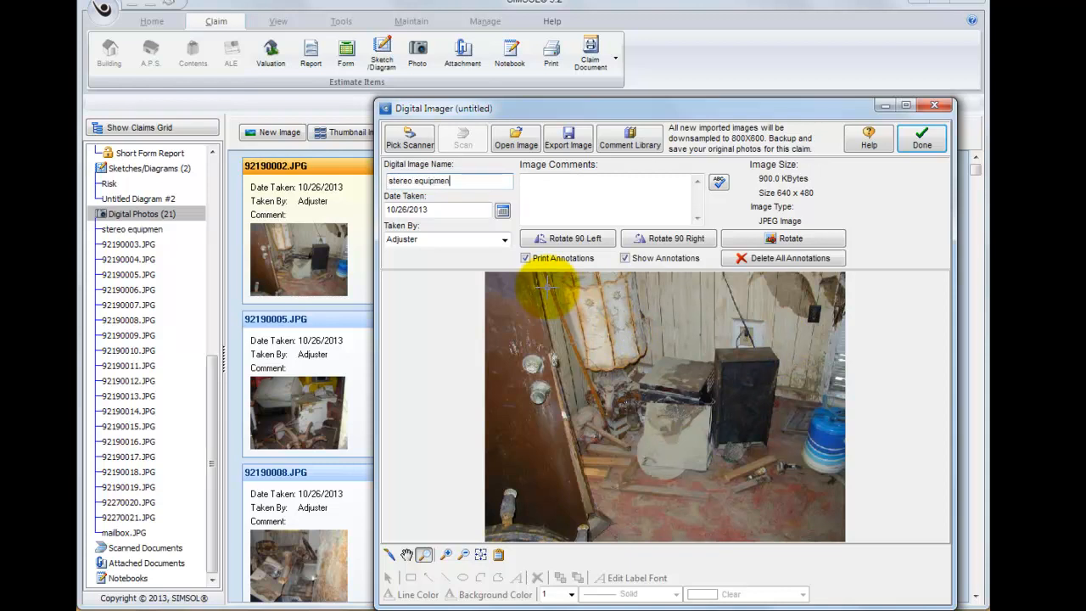
pyautogui.write('t')
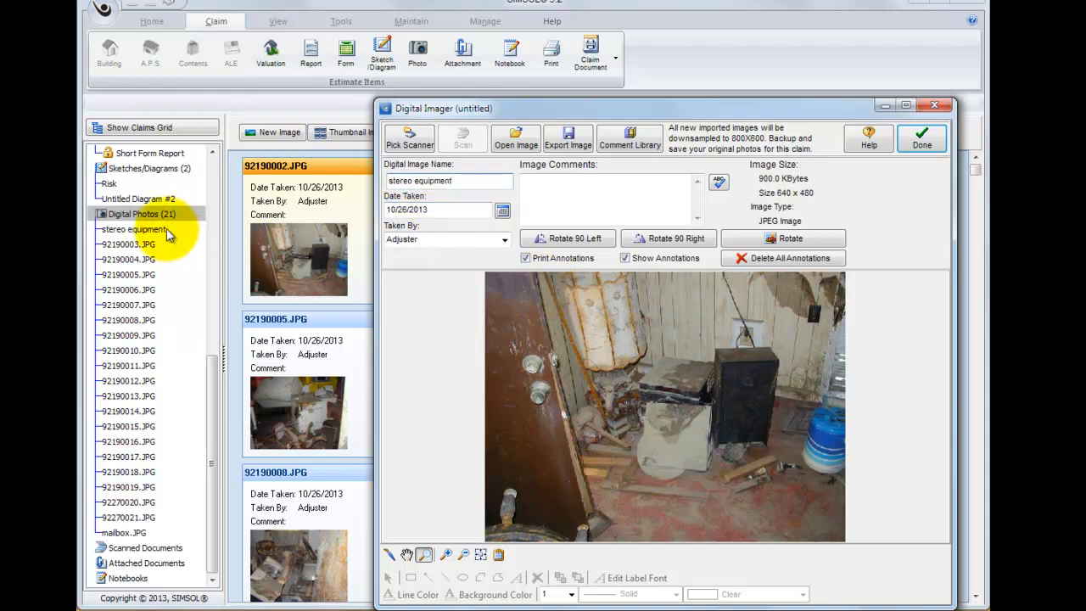
pyautogui.click(919, 143)
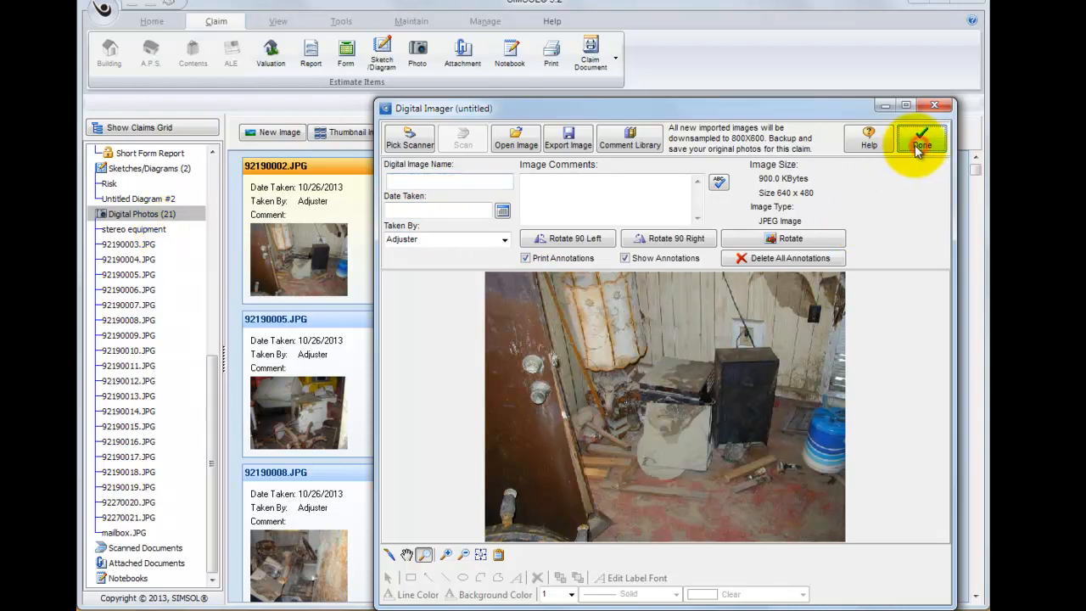
pyautogui.click(143, 235)
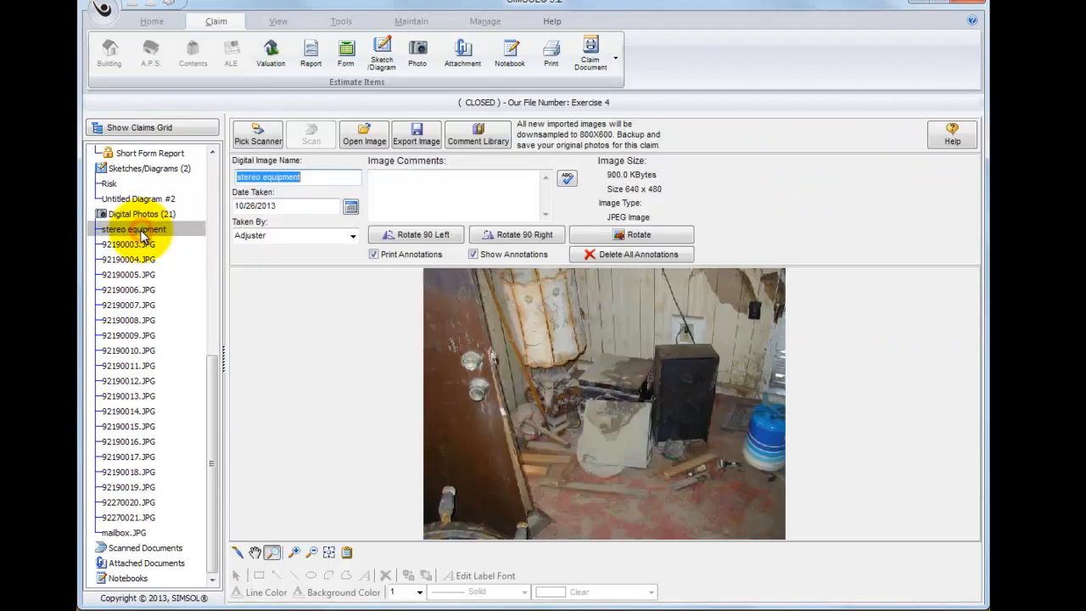